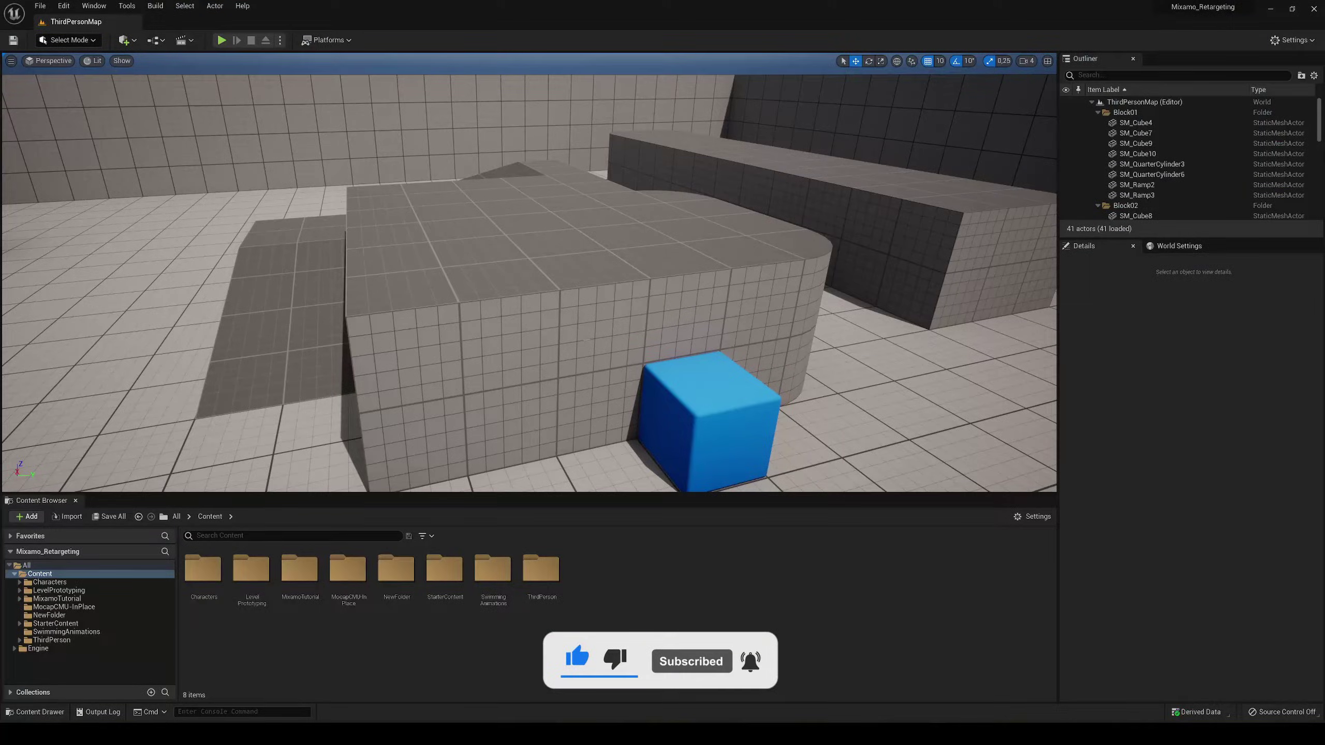
Step: Search the project's plugins for "water" and check the Water plugin's enabled state
click(63, 5)
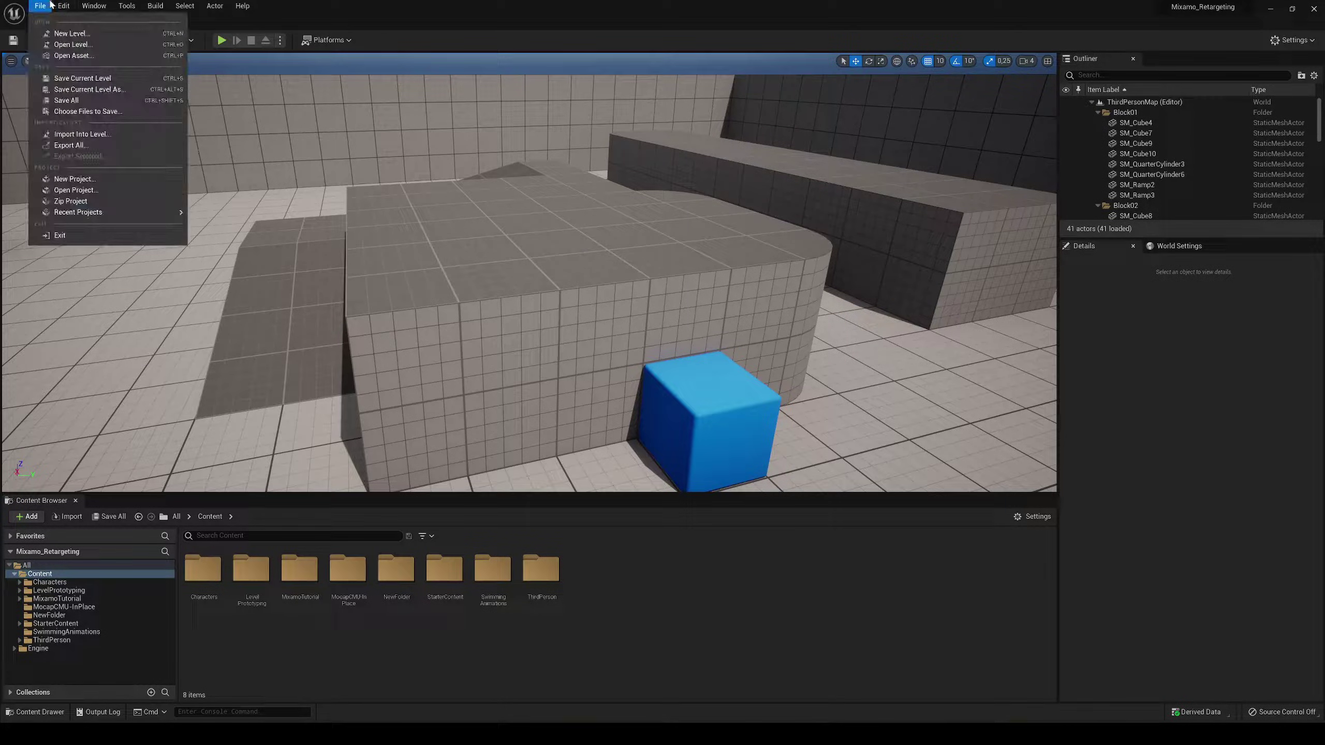
click(96, 170)
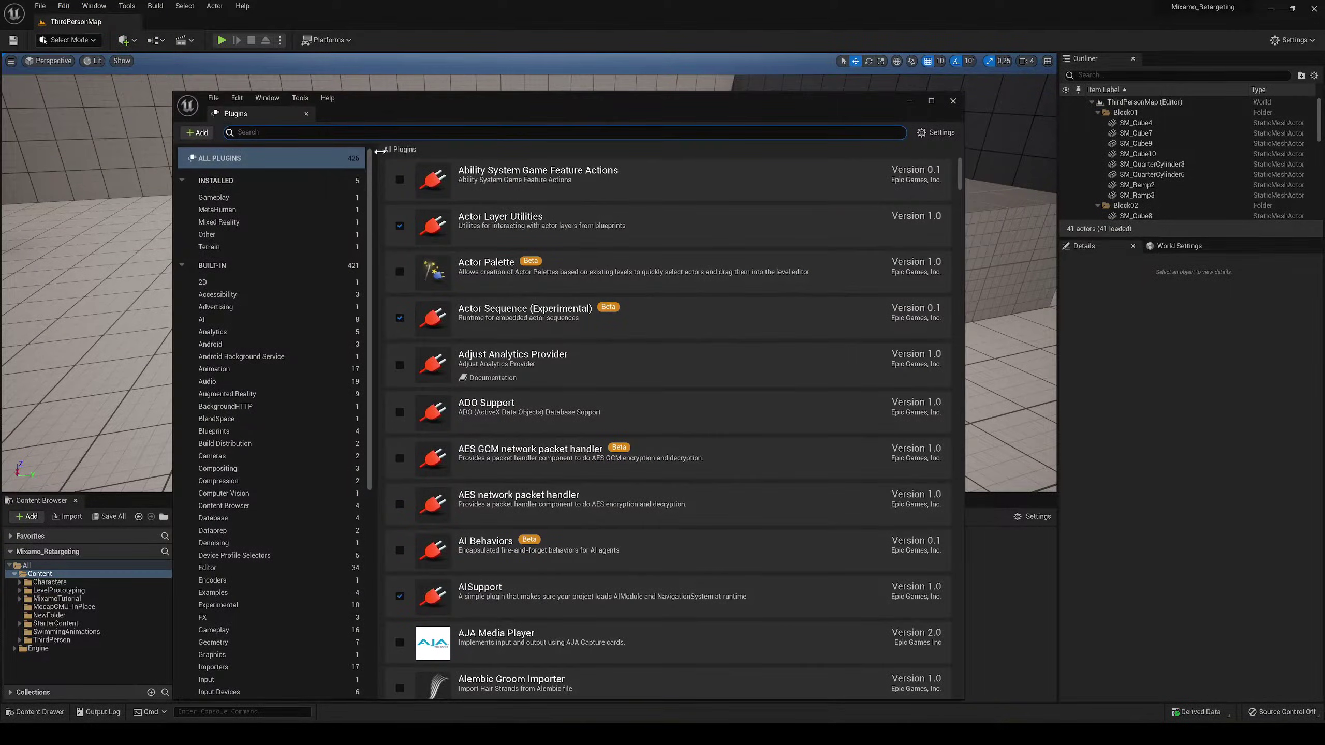
text(water)
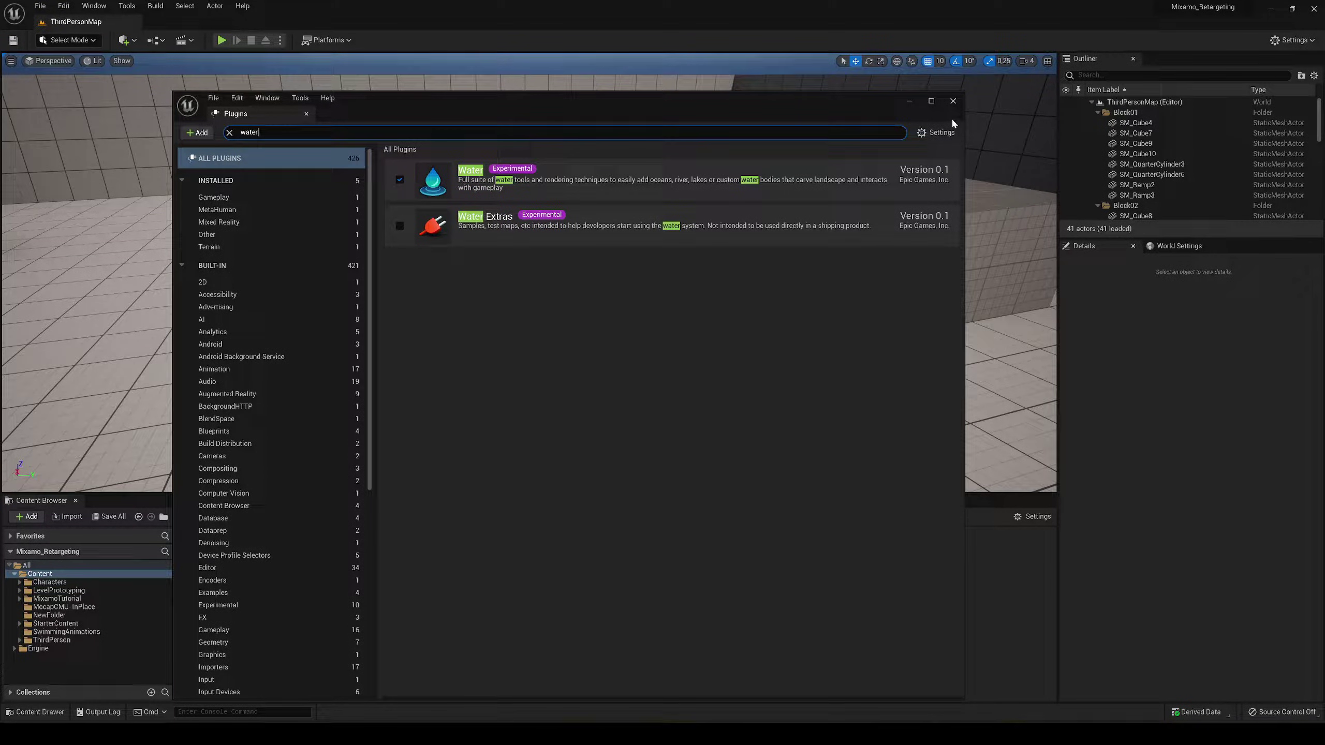
click(953, 100)
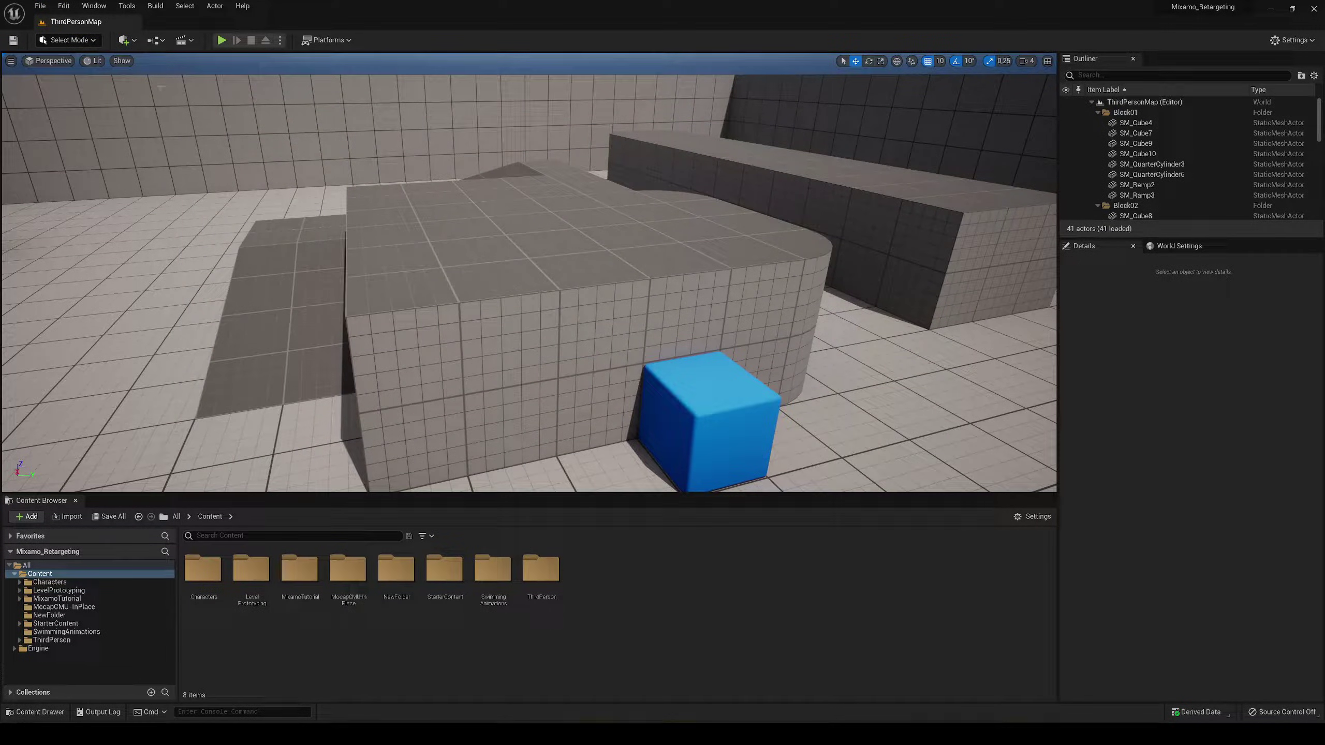
Step: Create a new level from the Basic template
click(41, 6)
click(57, 31)
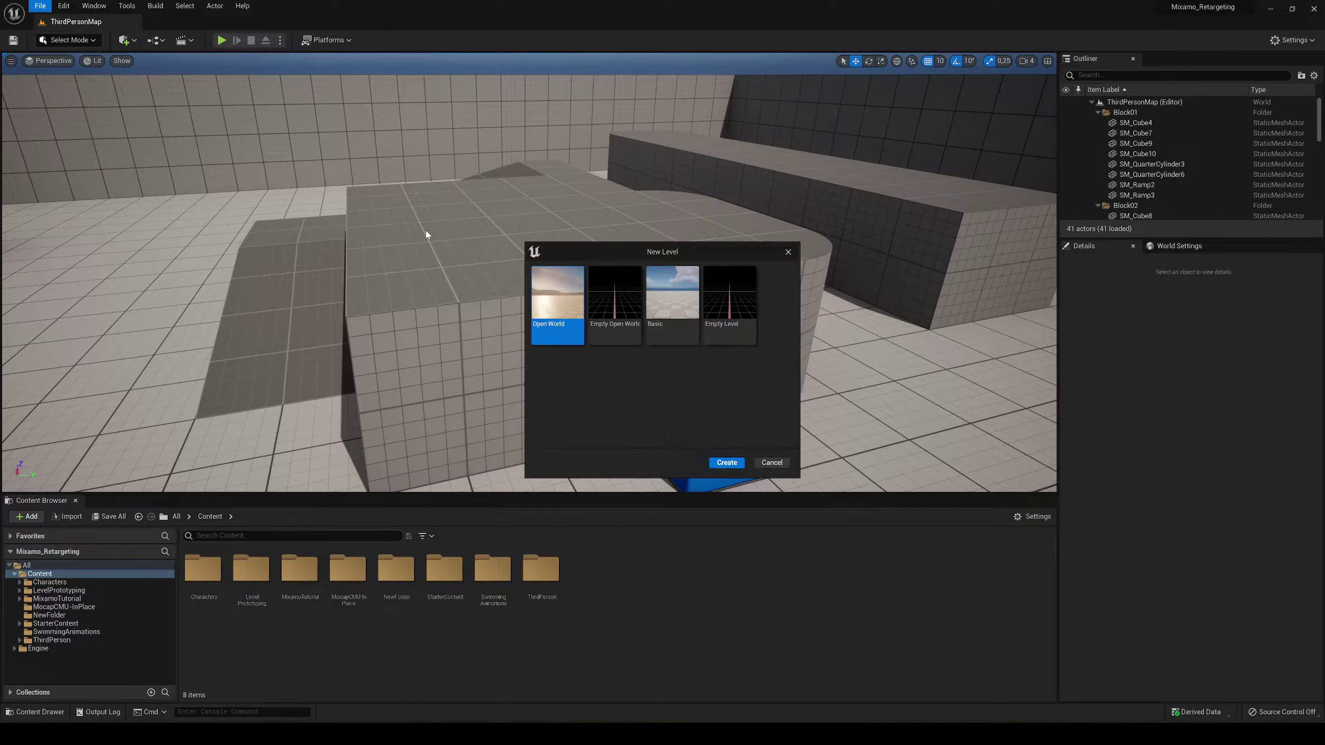
click(672, 300)
click(727, 462)
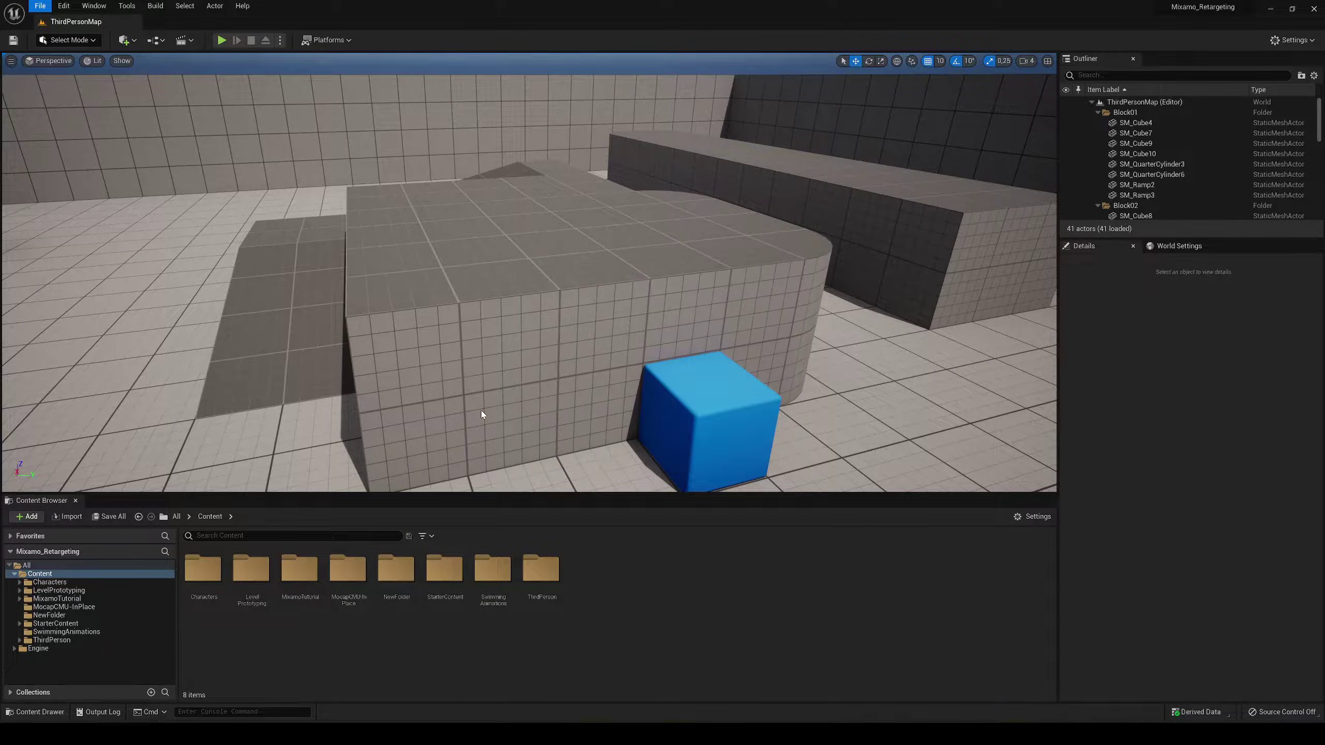
Step: Delete the default floor mesh from the new level
right_drag(490, 291, 490, 334)
key(s)
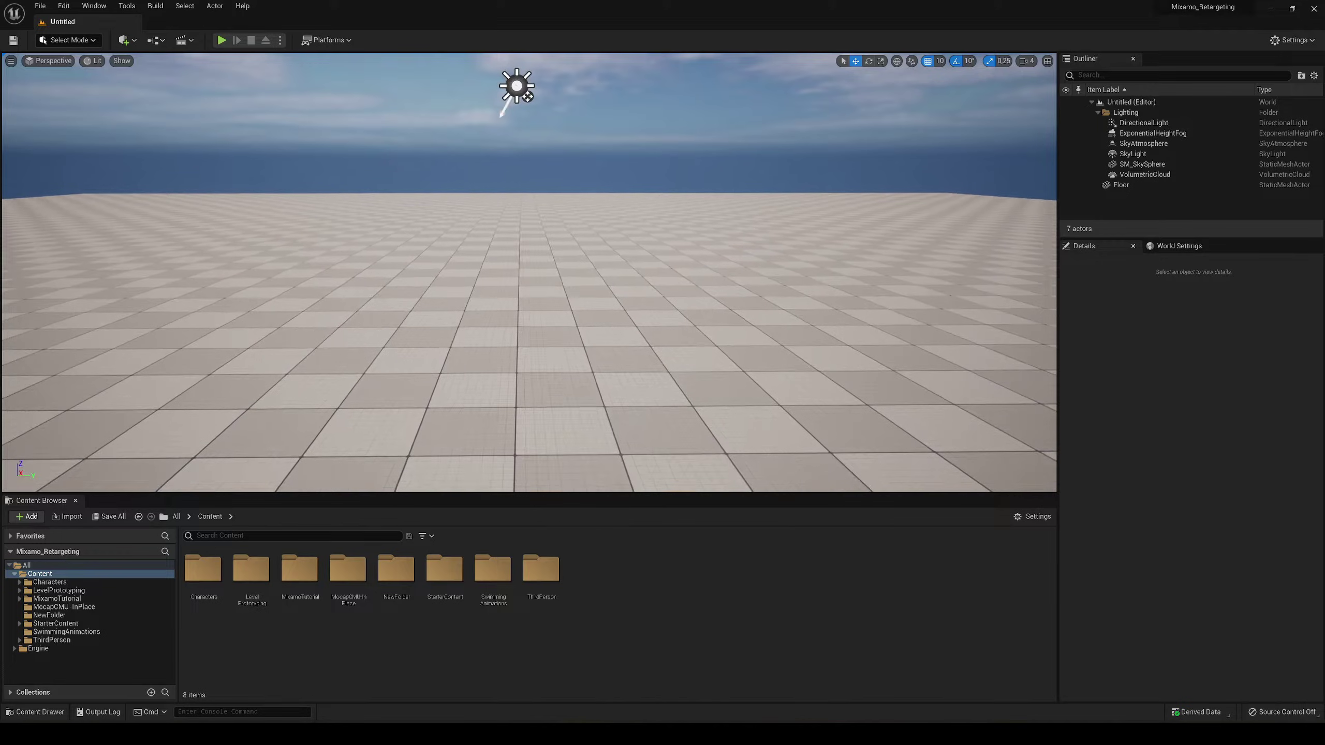
click(490, 290)
key(Delete)
Step: Create a new landscape with edit layers enabled, keeping the default section size, component count and resolution
click(68, 40)
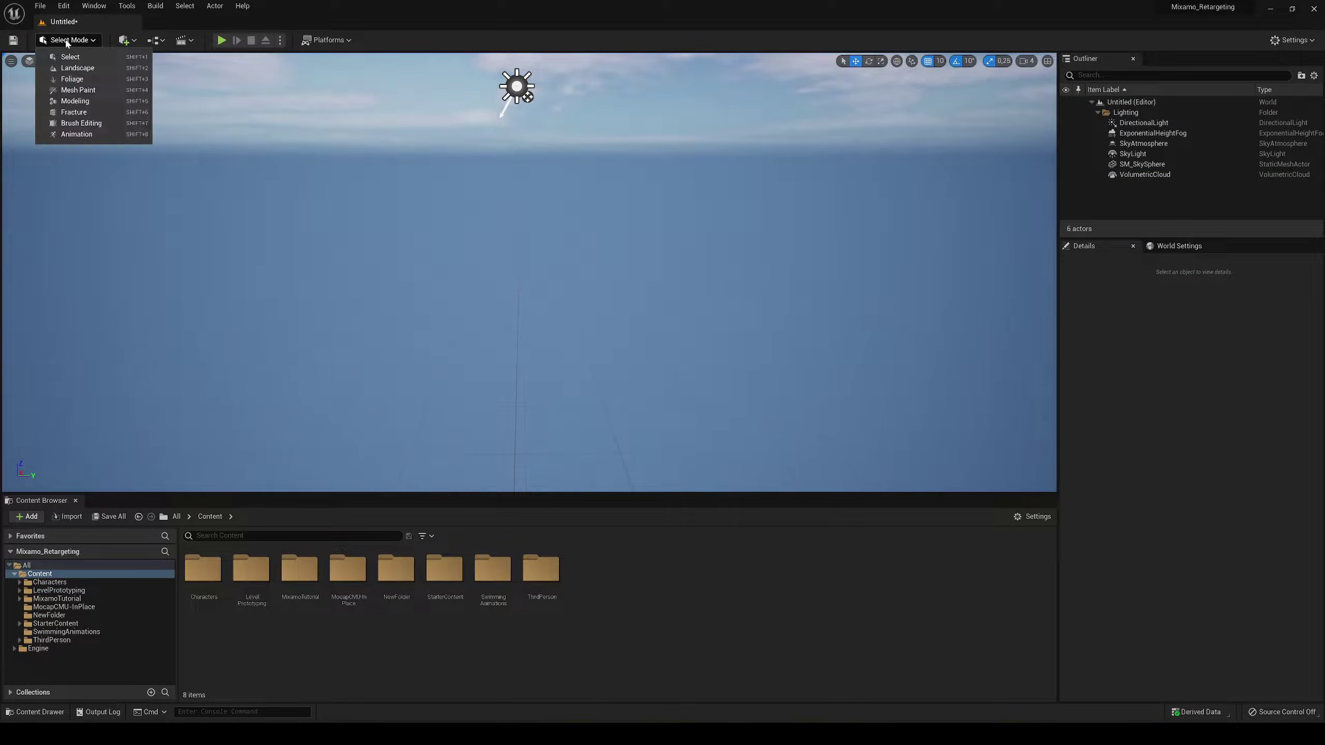
click(79, 68)
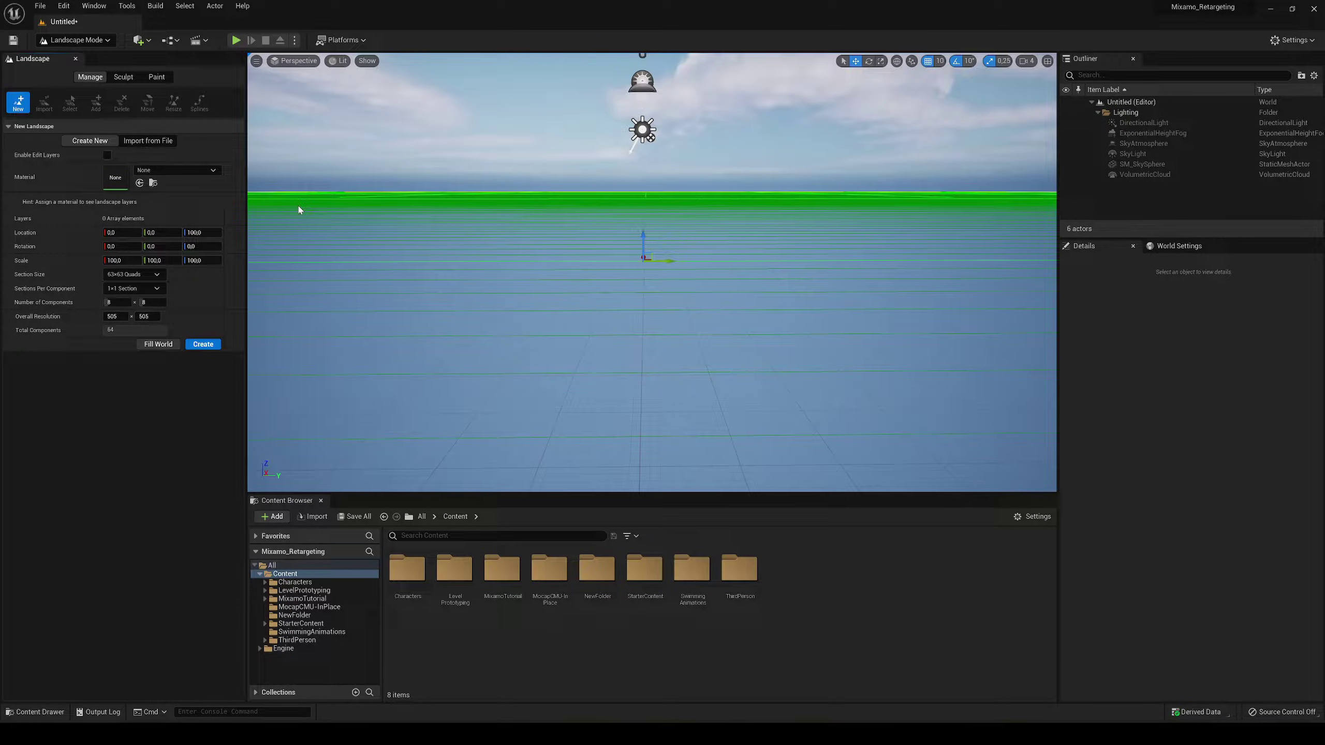
right_drag(299, 206, 301, 235)
key(s)
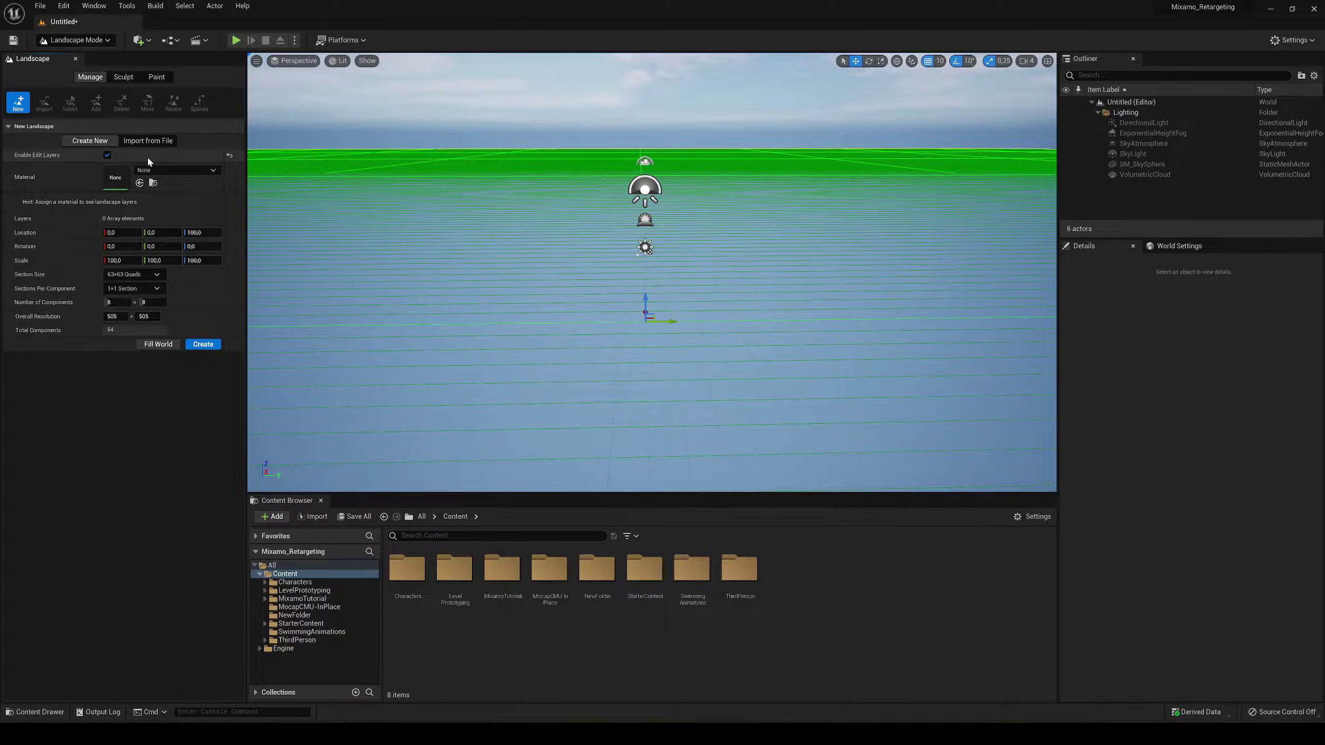
right_drag(489, 201, 489, 205)
key(e)
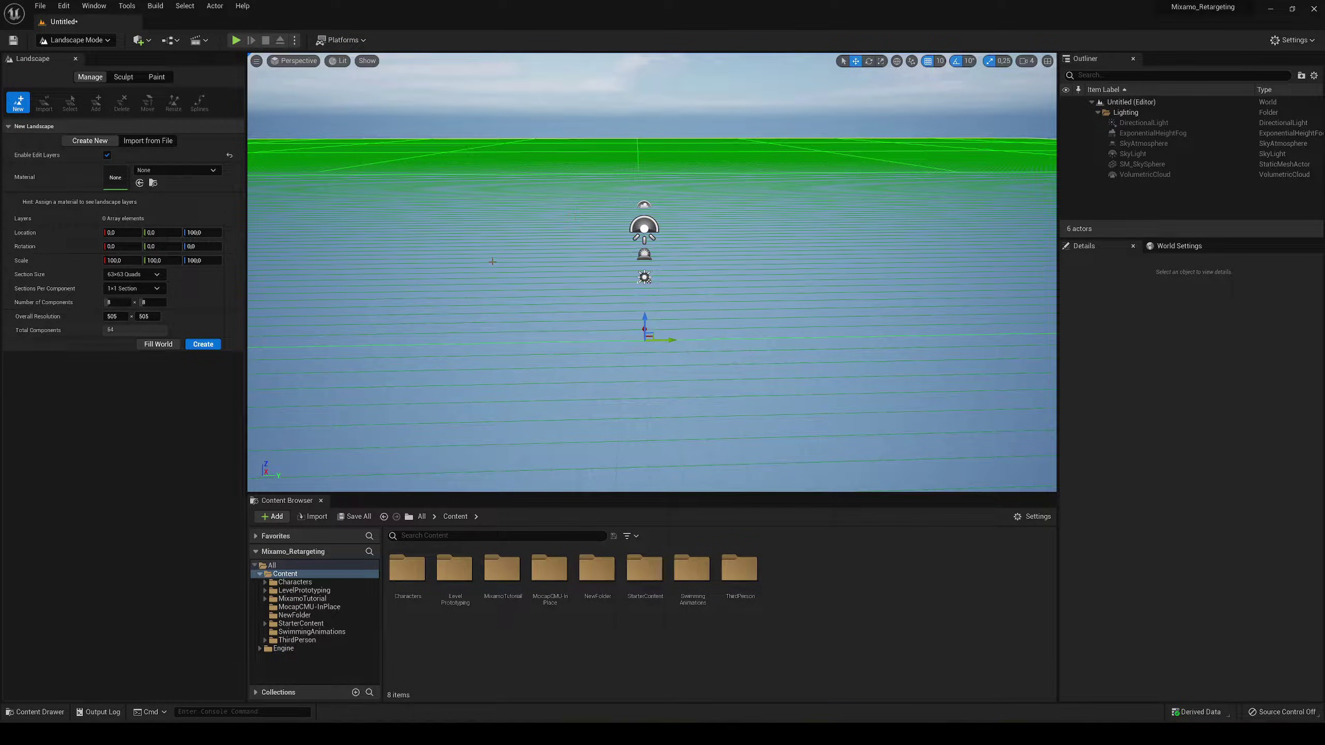
click(219, 347)
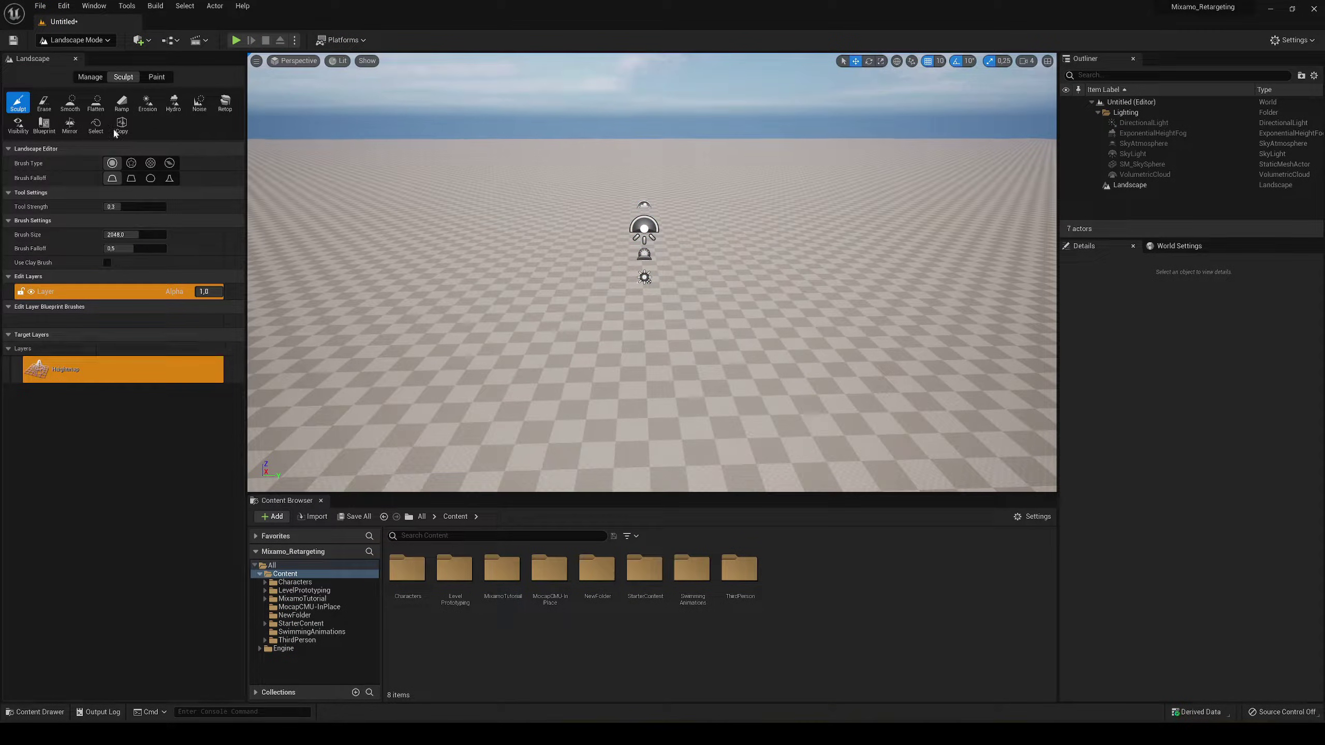
Step: Return to Select mode and place a Water Body Ocean actor near the middle of the landscape
click(86, 41)
click(85, 55)
right_drag(442, 215, 440, 209)
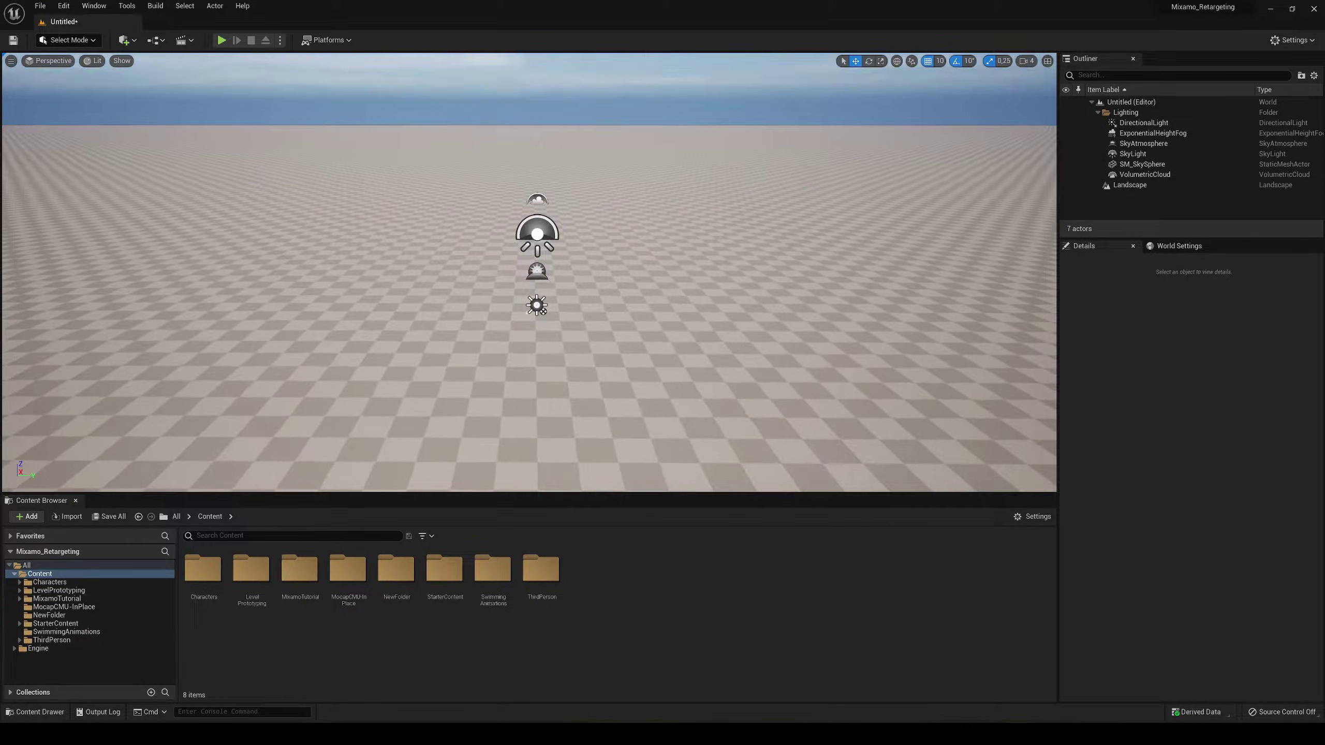
click(129, 43)
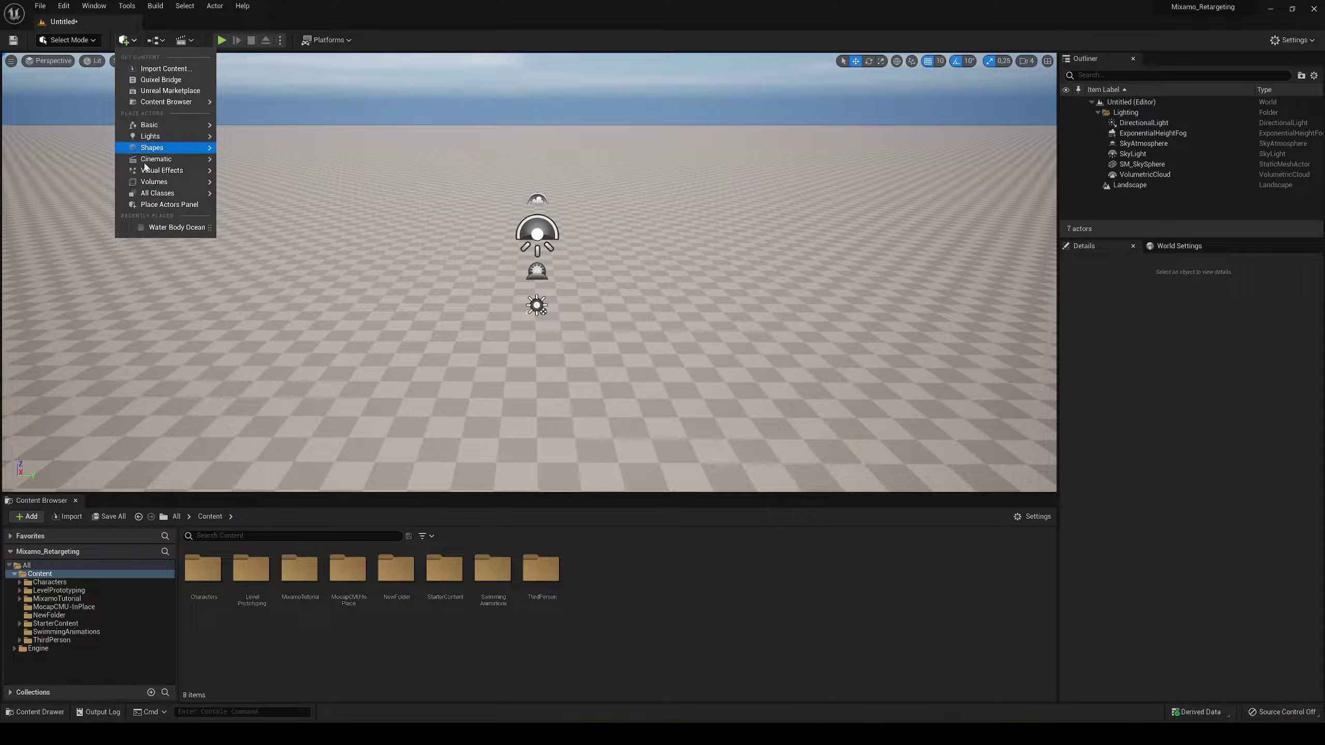
mouse_move(156, 193)
text(water)
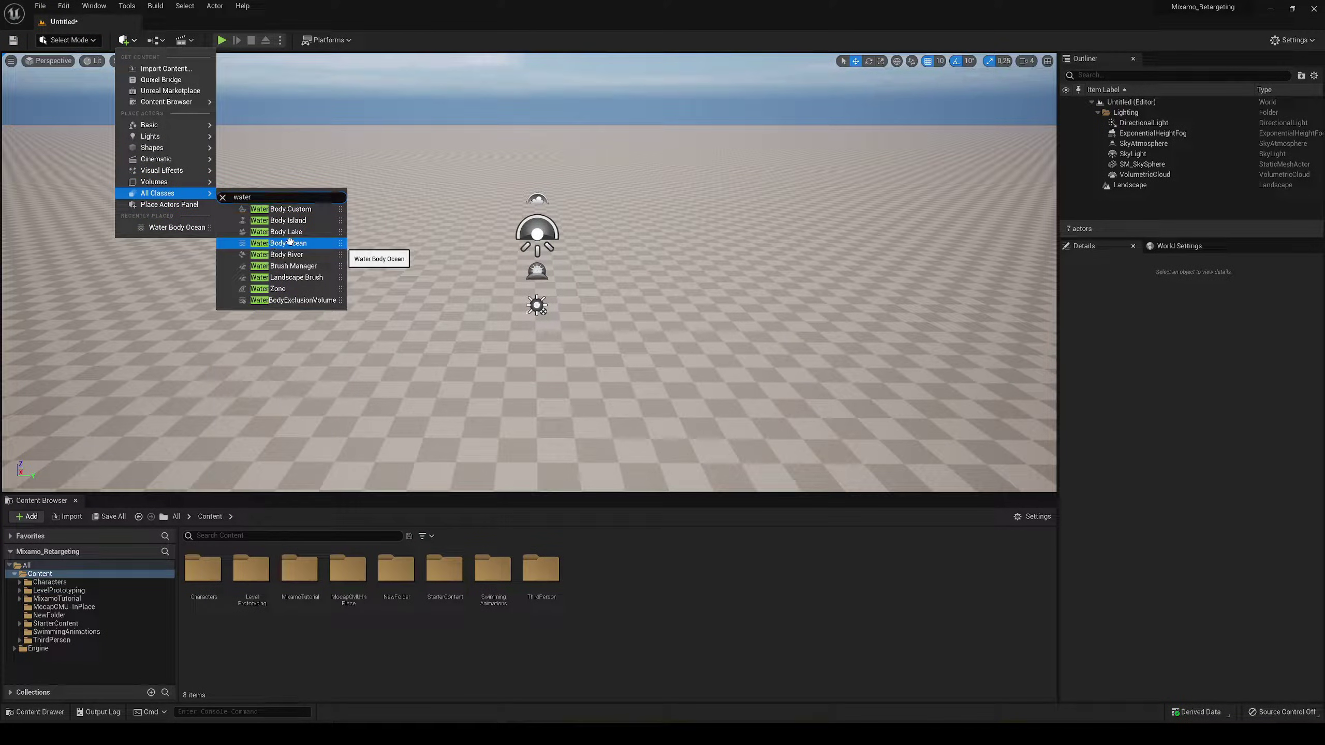
drag(286, 245, 535, 297)
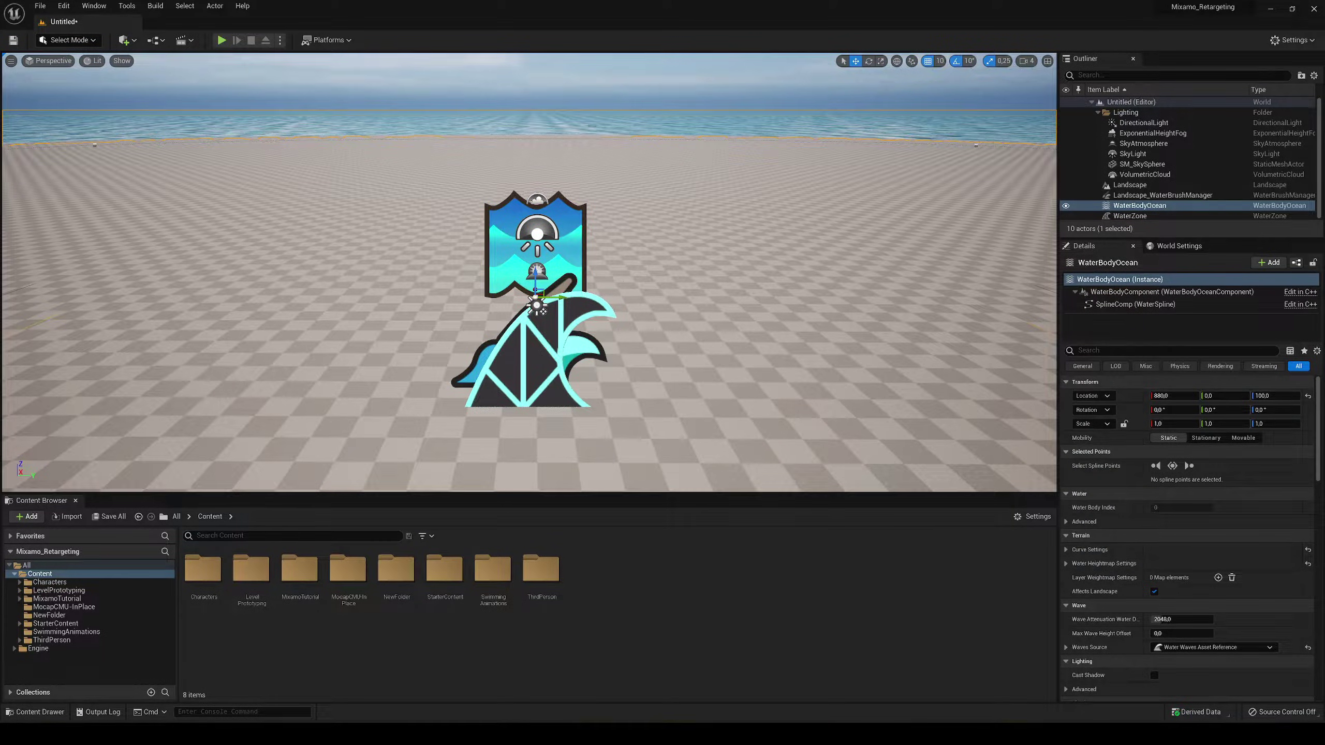
Step: Pull the ocean's four spline points inward to shrink the land area to a small island around the water actor
key(w)
right_drag(543, 312, 532, 346)
key(s)
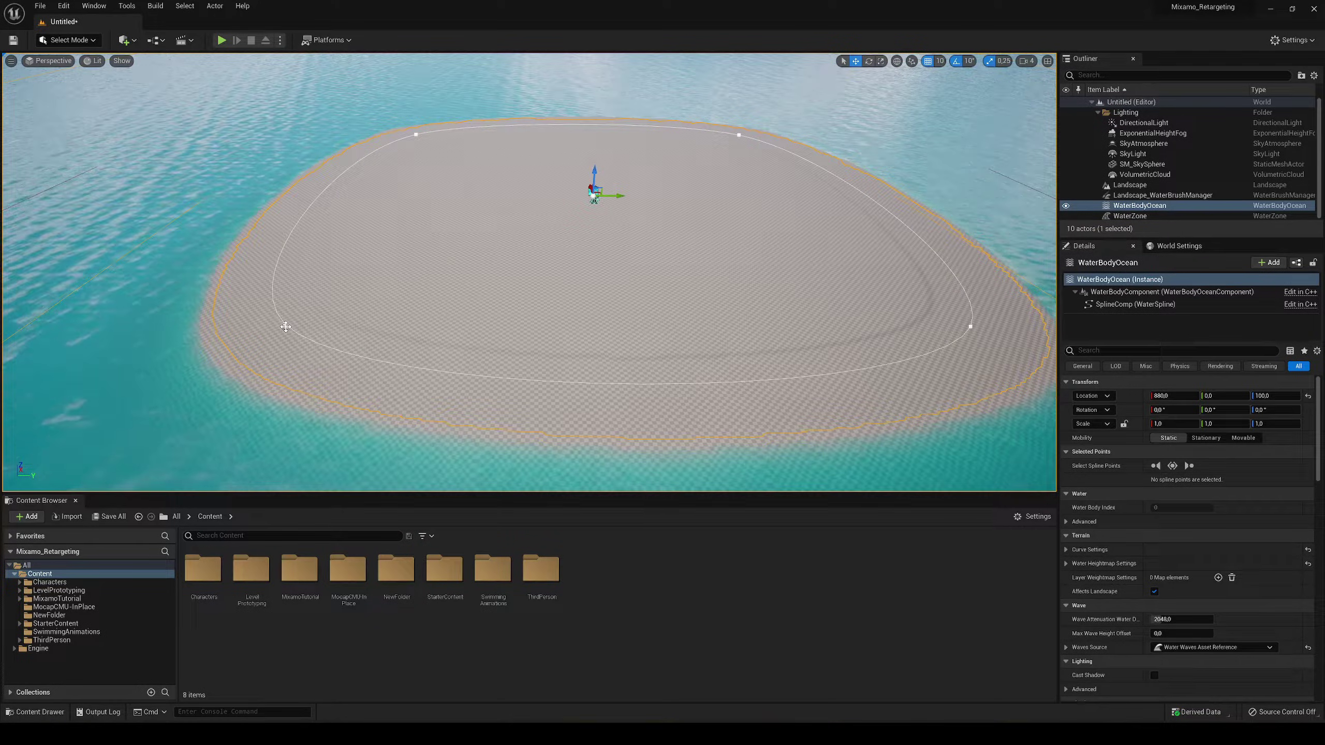
click(285, 327)
drag(302, 303, 618, 240)
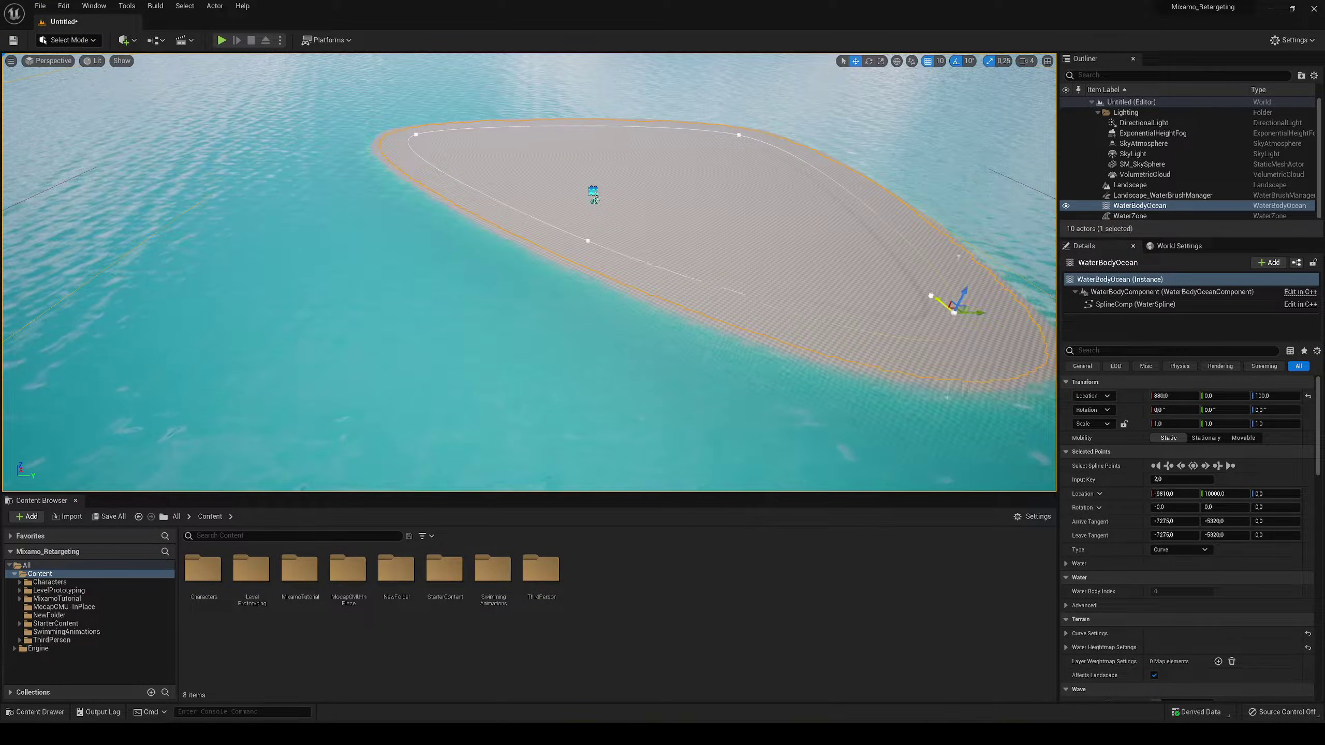
drag(972, 319, 877, 241)
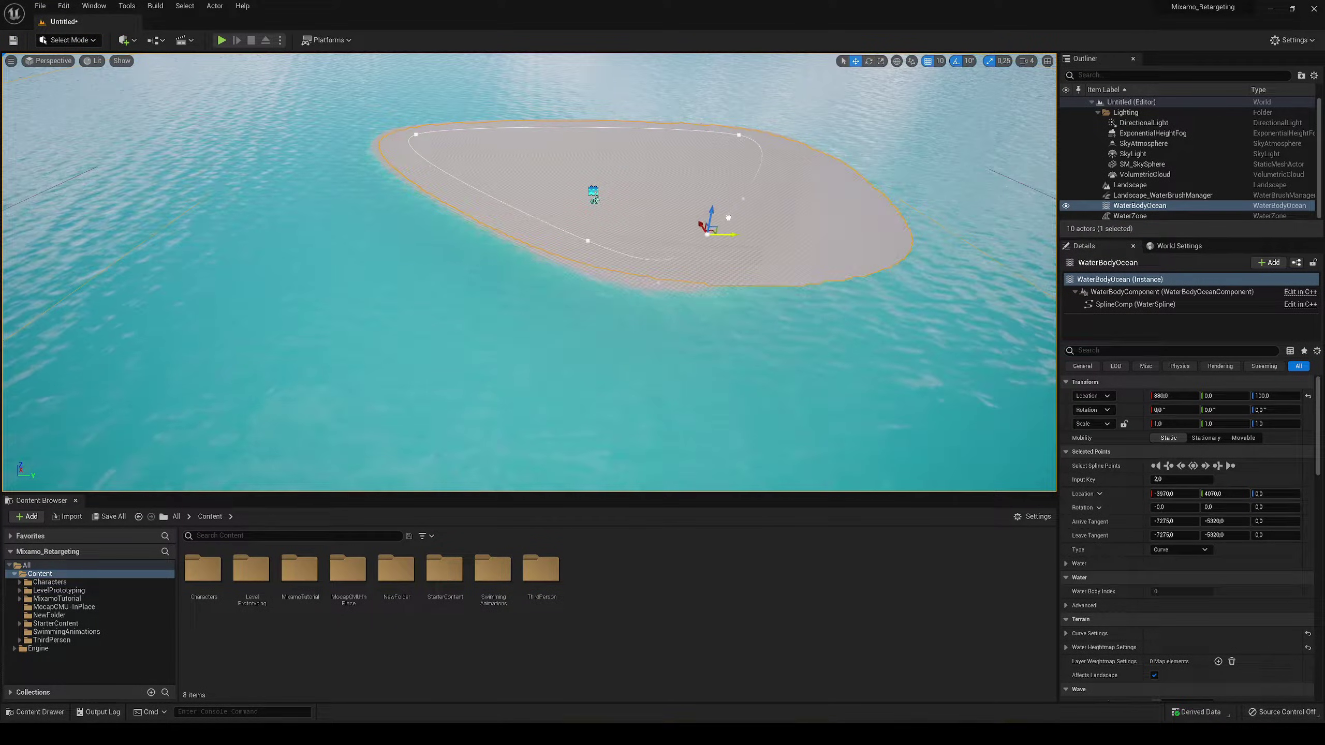
drag(700, 220, 667, 168)
click(738, 135)
drag(762, 135, 618, 135)
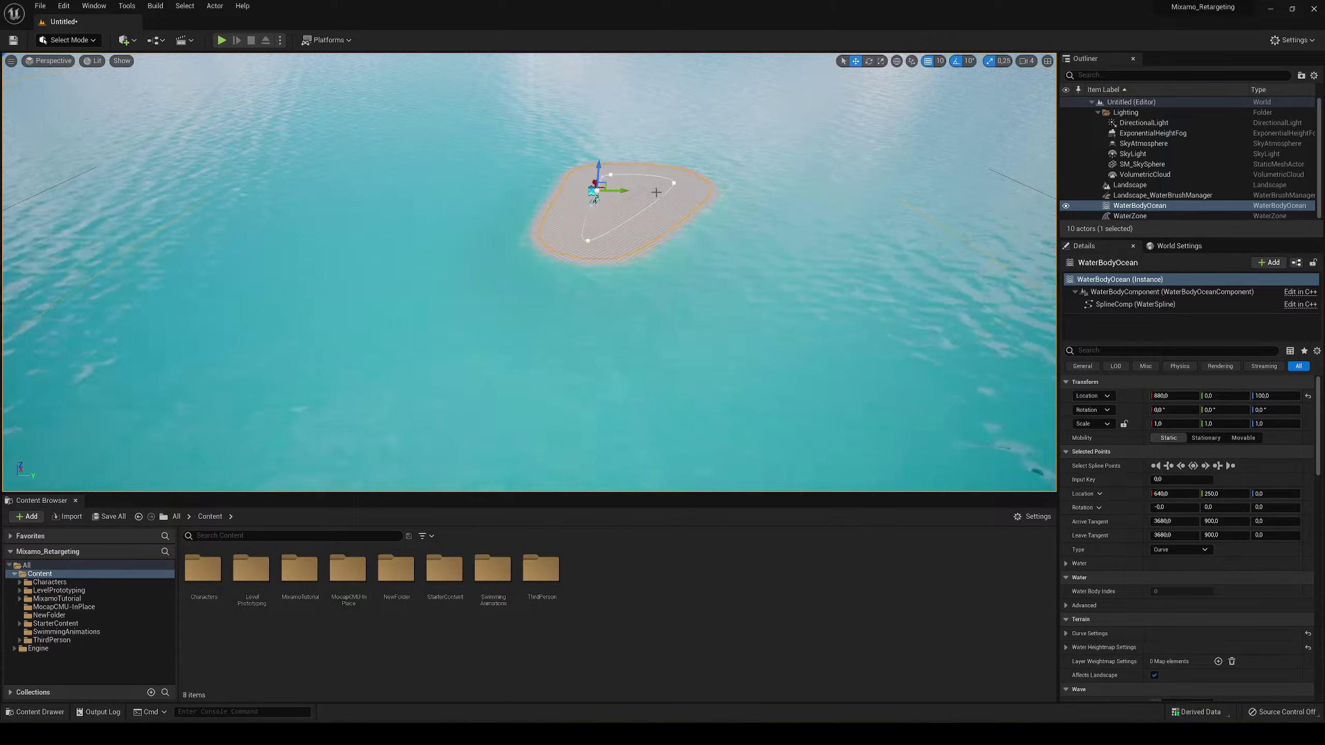
click(588, 241)
drag(587, 231, 584, 204)
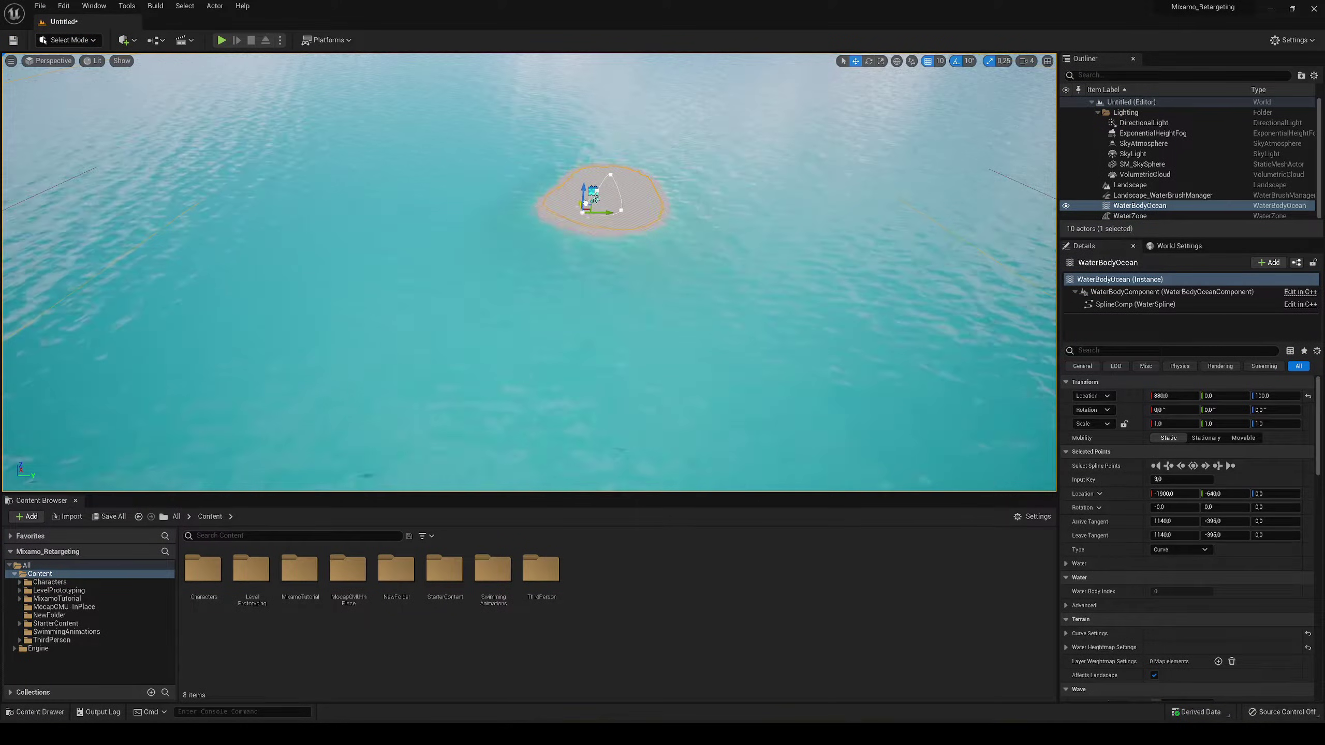
Step: Play-test the level from a spot on the island, running the character into the ocean, and end the session
key(w)
right_drag(648, 218, 600, 193)
key(w)
key(w)
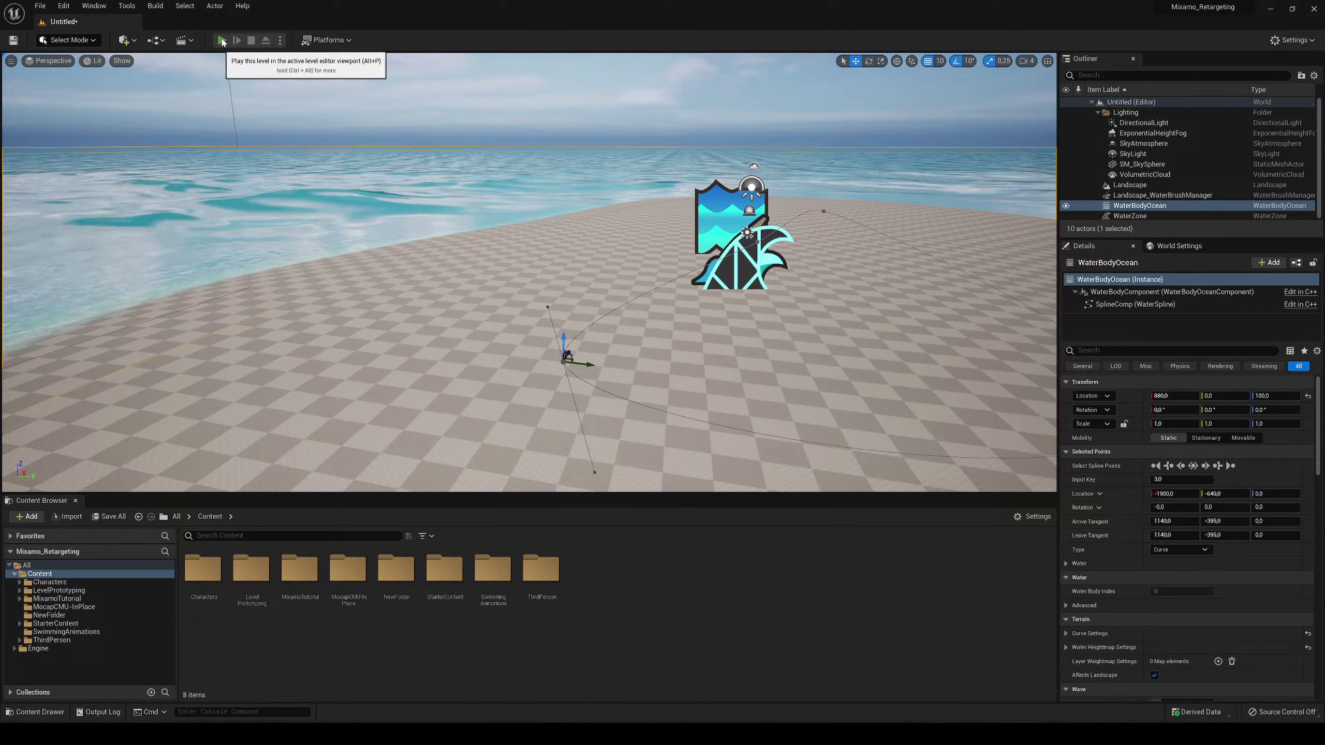
click(222, 41)
key(w)
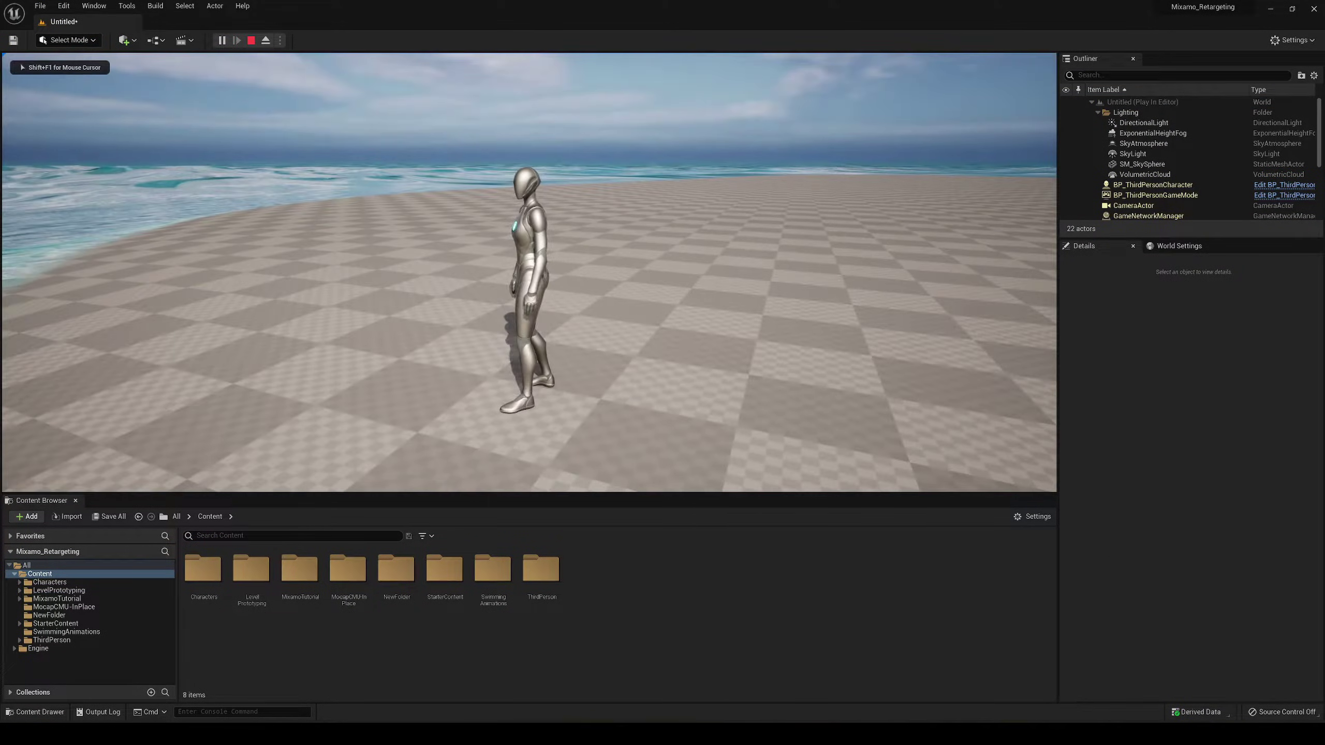
key(w)
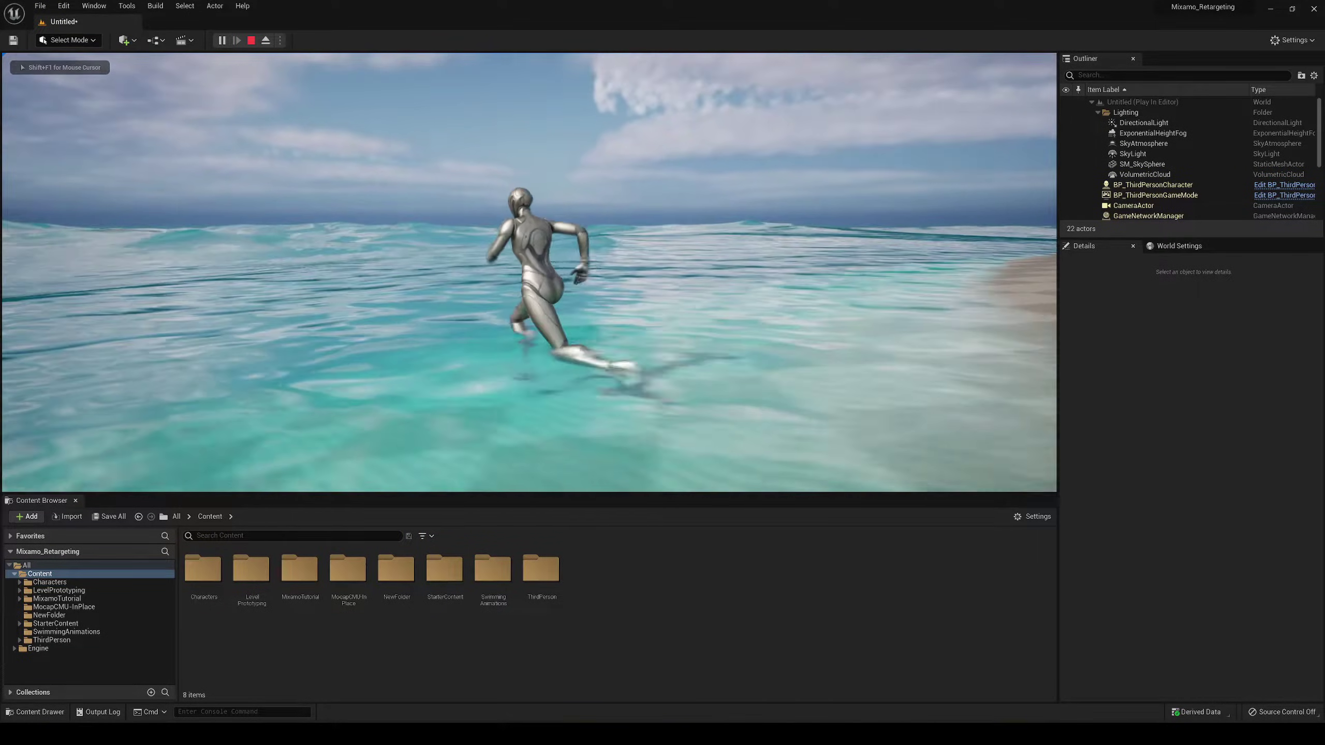
key(w)
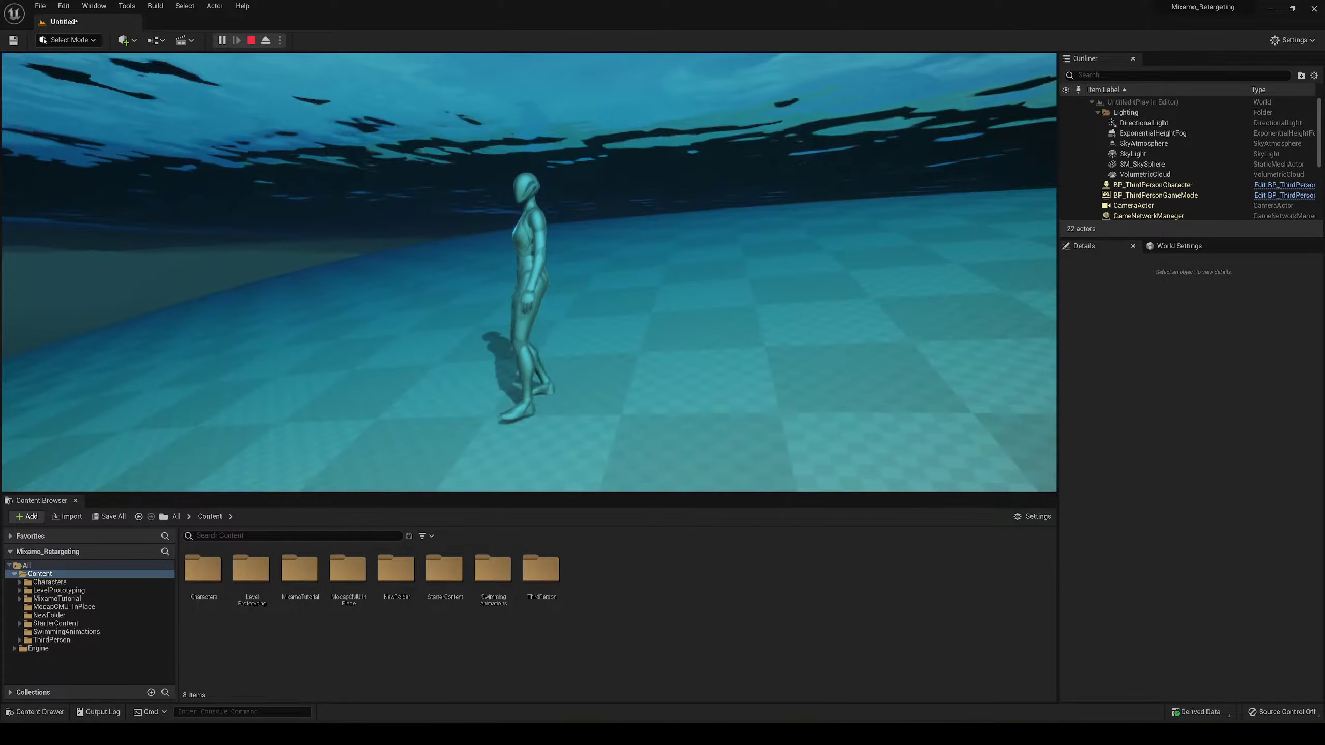
key(Escape)
key(f)
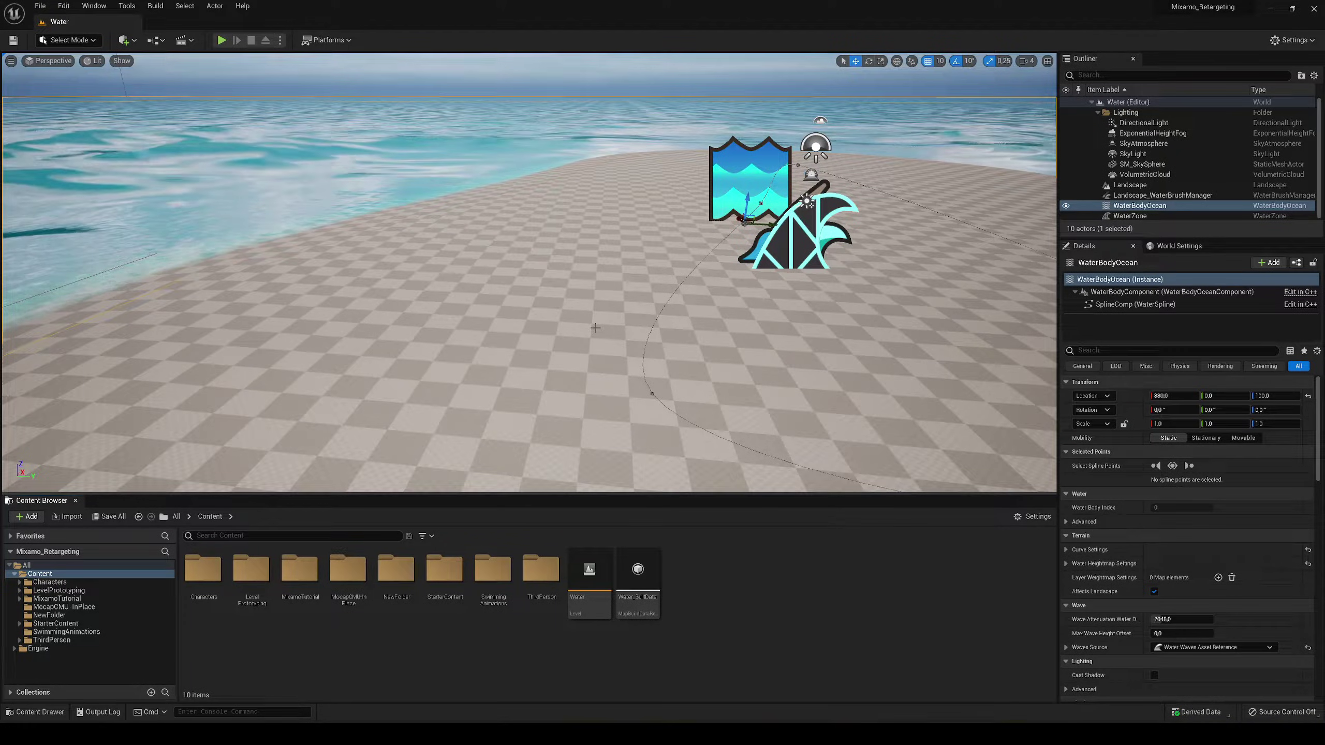
Step: Open the BP_ThirdPersonCharacter blueprint from the ThirdPerson Blueprints folder and show its Event Graph
double_click(541, 566)
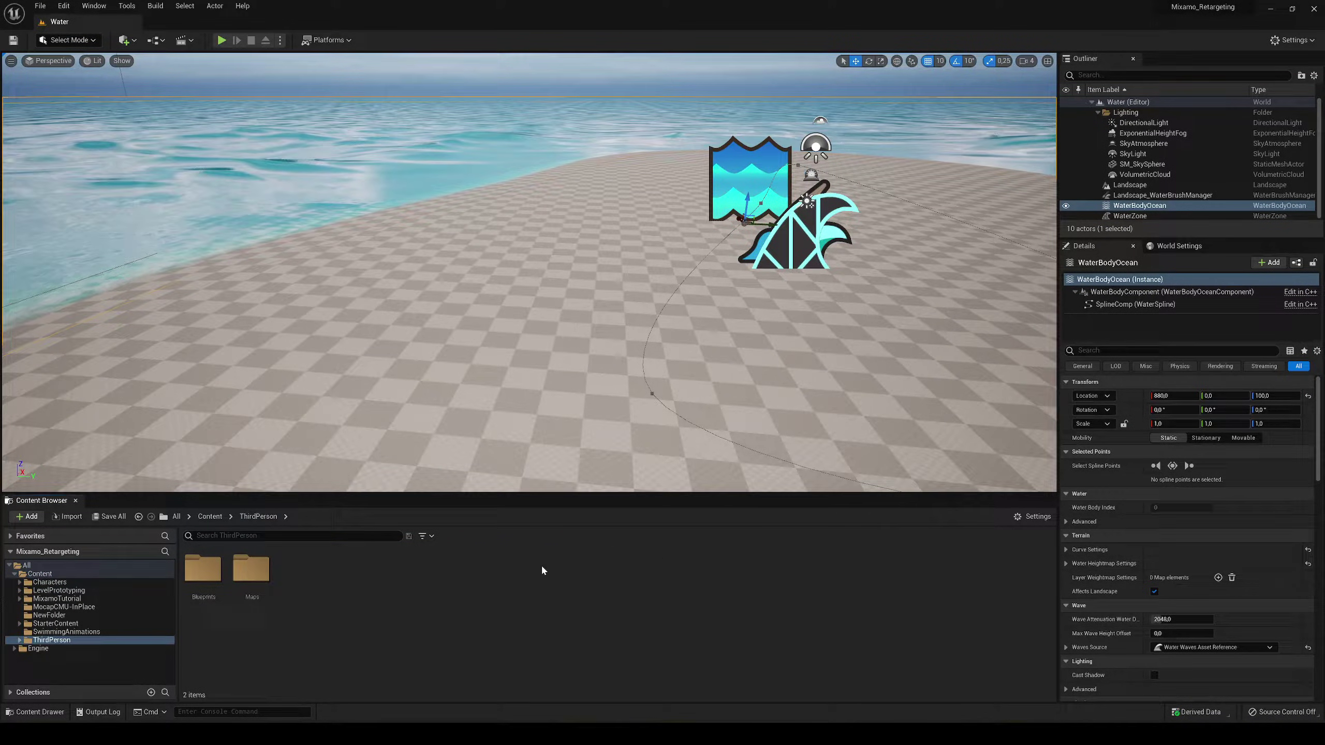
double_click(190, 574)
click(204, 574)
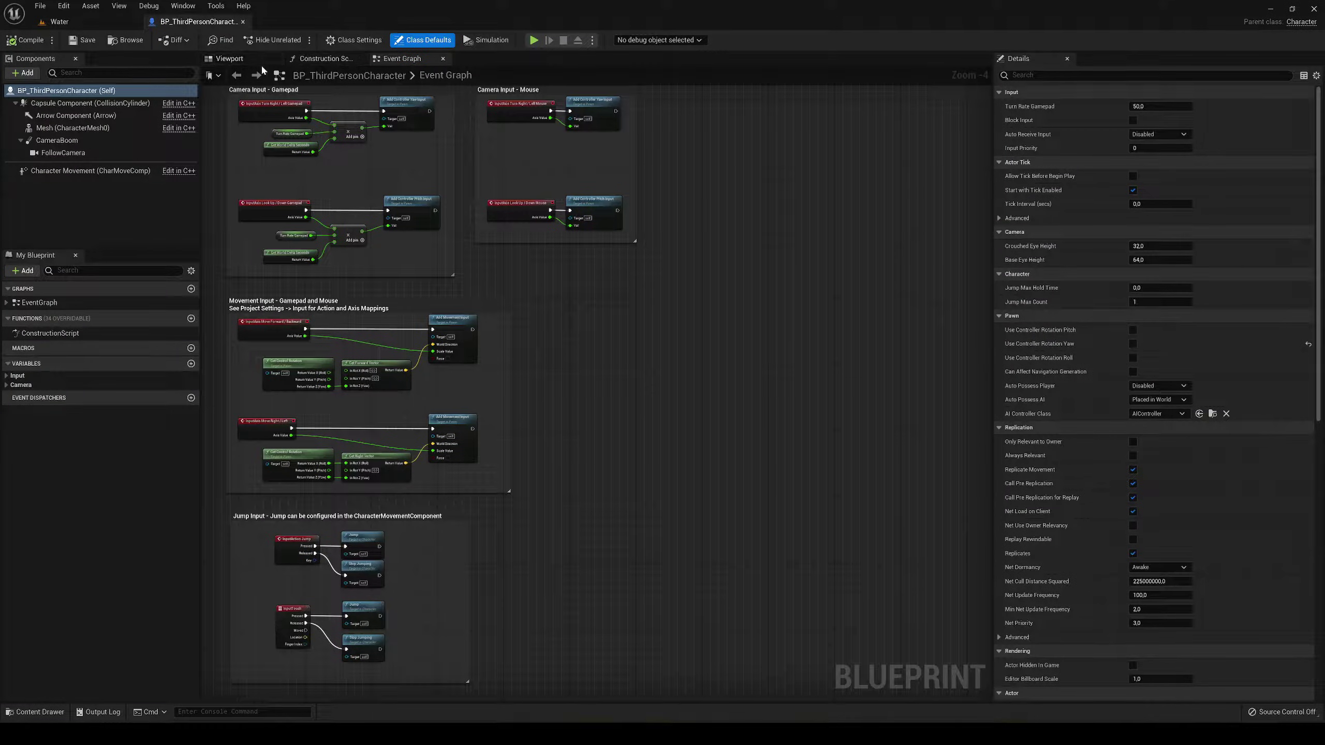
click(260, 62)
click(434, 60)
Step: Add a custom event named "Start Swimming" in an empty area of the Event Graph
scroll(645, 305, down, 3)
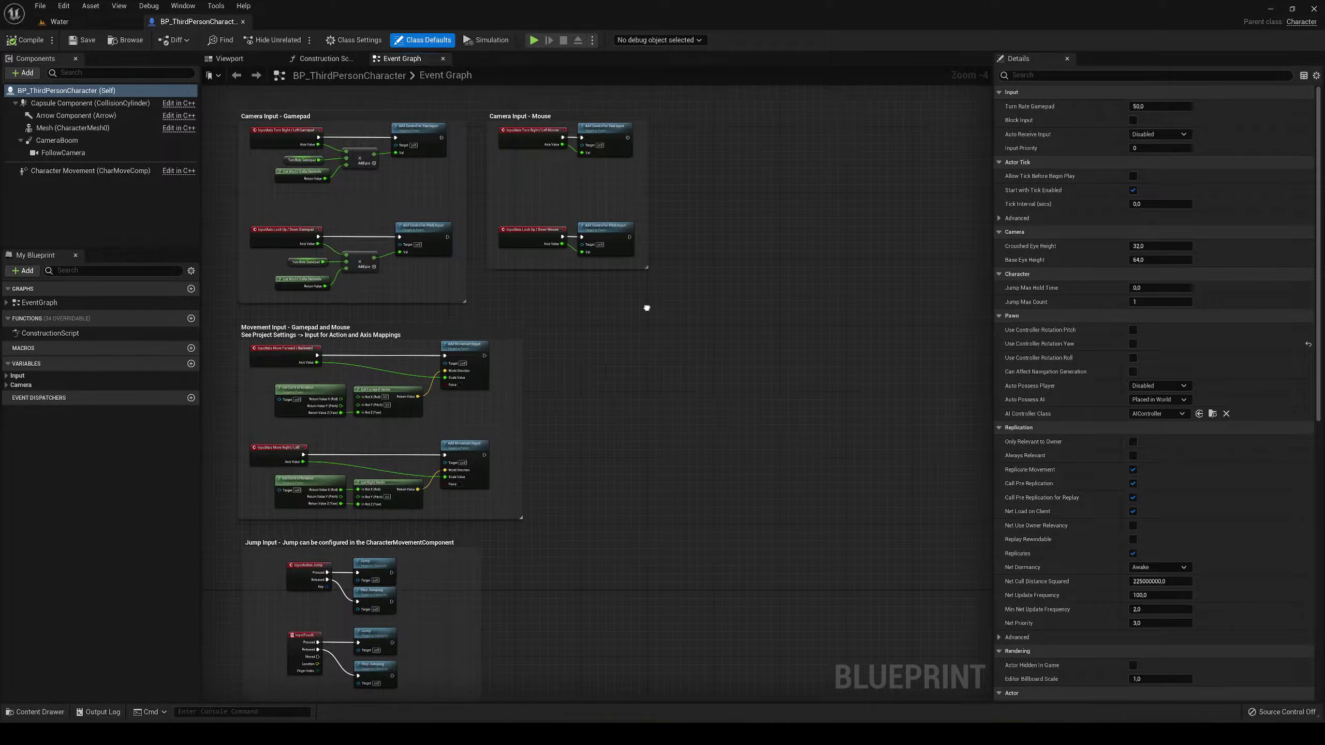
scroll(547, 316, up, 6)
right_drag(600, 327, 405, 303)
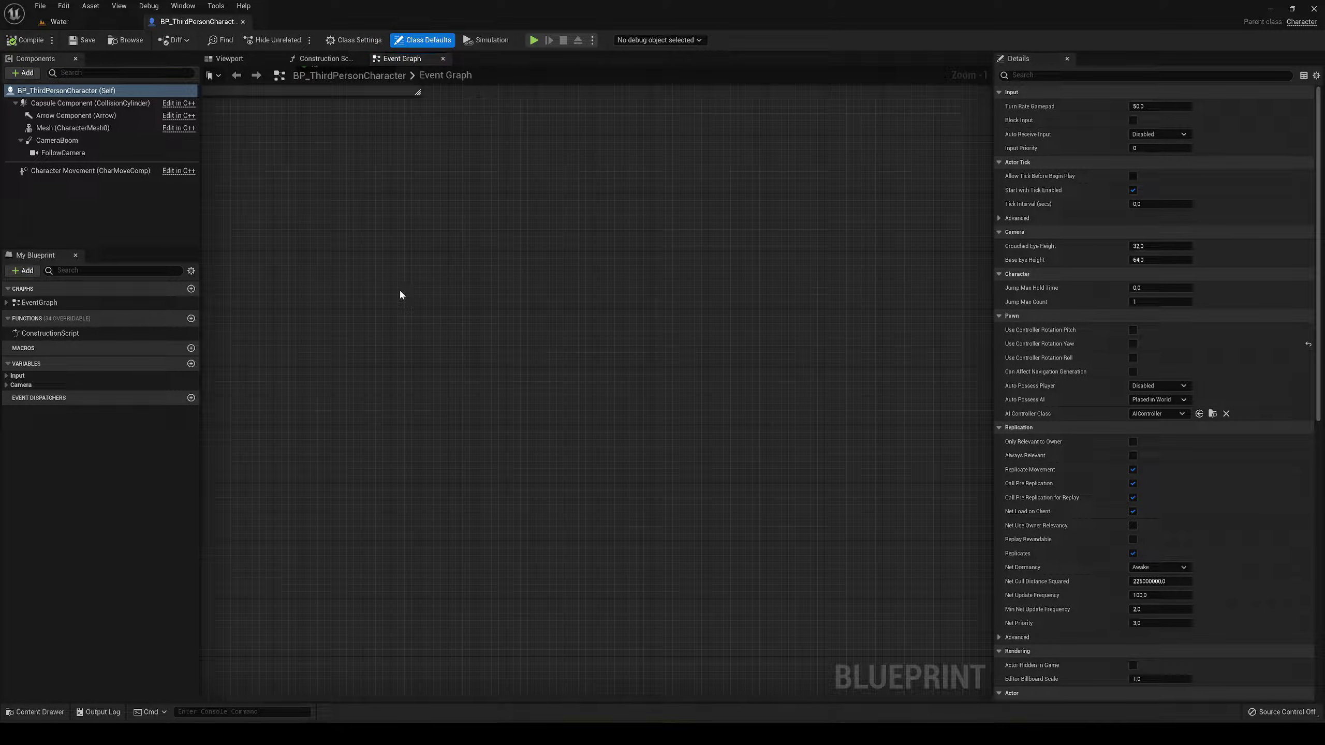
right_click(401, 295)
text(custom event)
key(Return)
text(Sta)
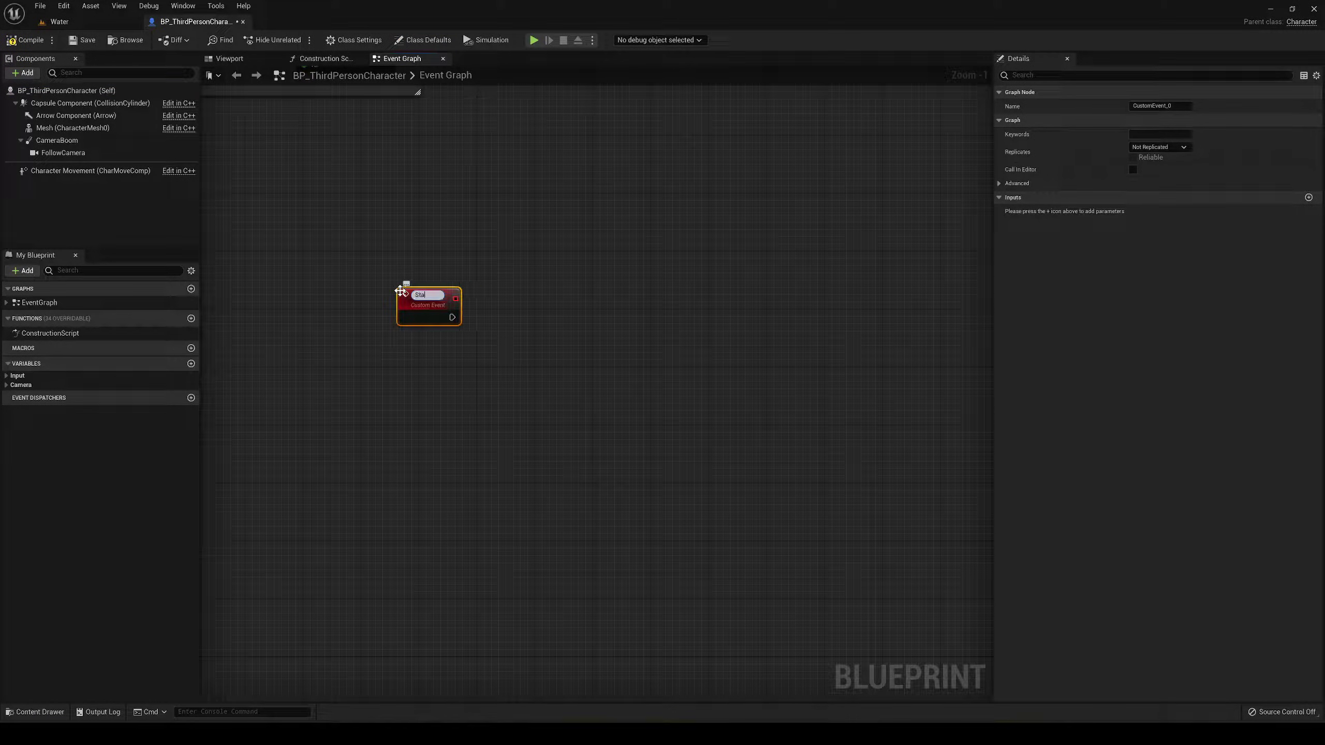
text(rt Swimming)
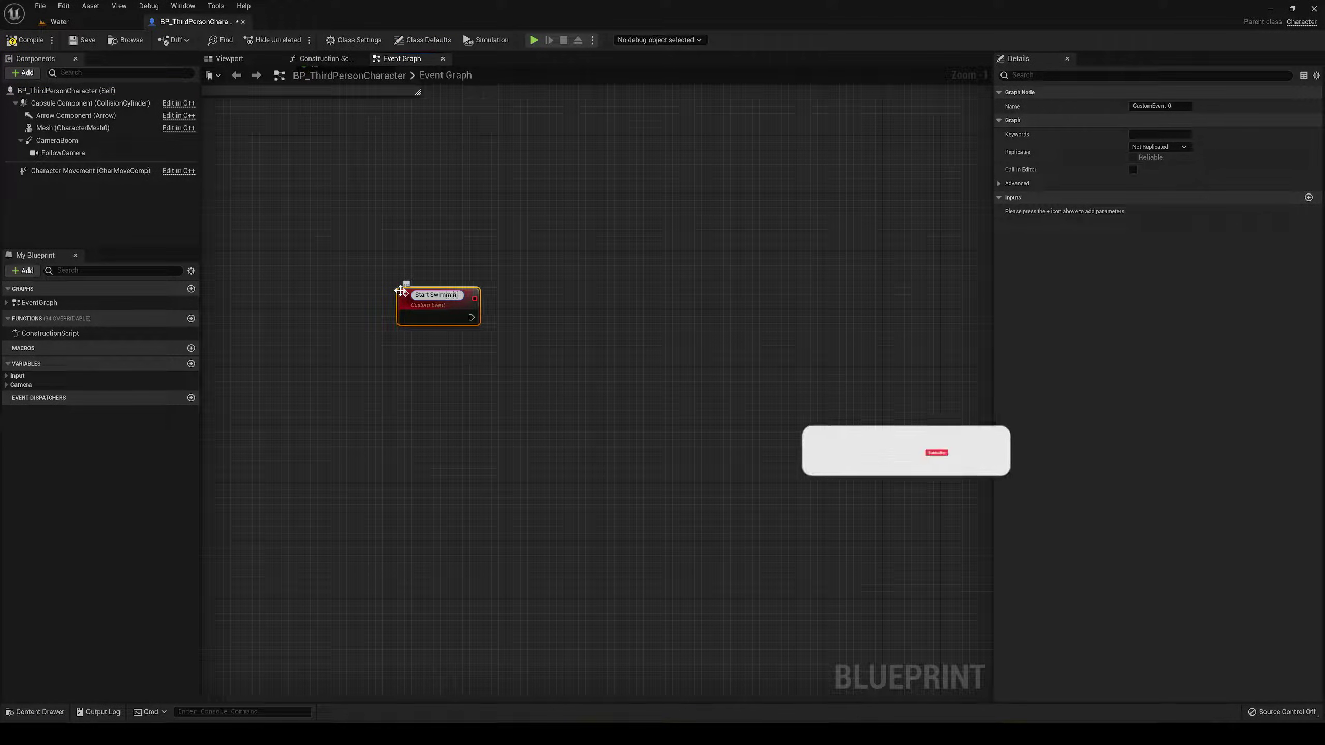
key(Return)
Step: Add a second custom event named "Stop Swimming" below the Start Swimming event
right_click(421, 389)
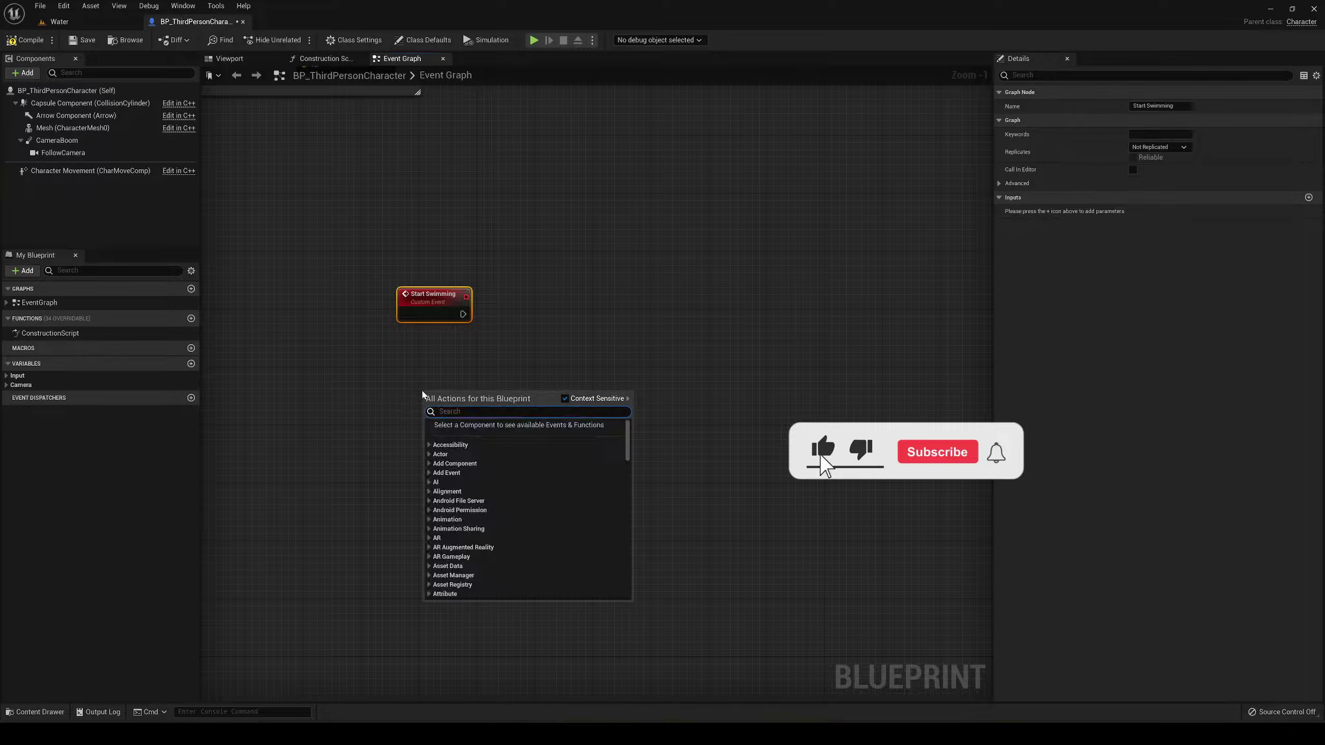
text(custom event)
key(Return)
text(Sto)
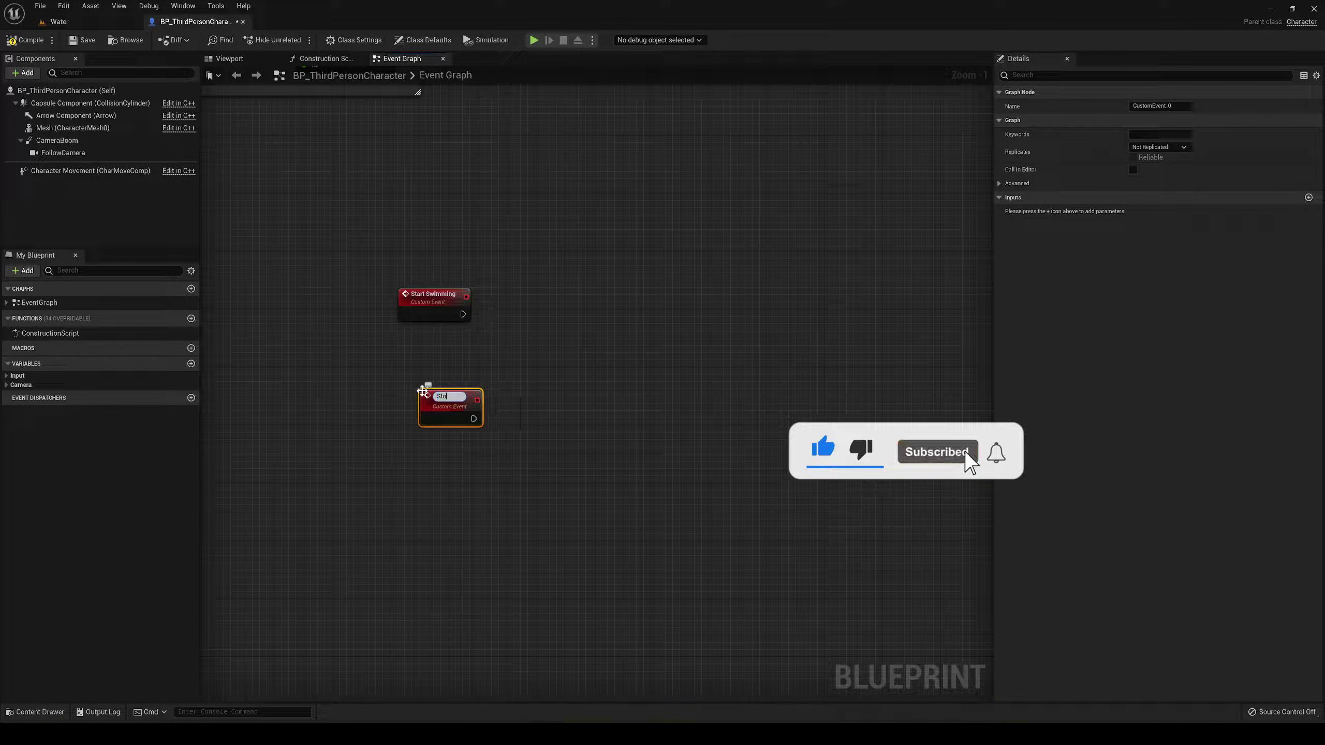
text(p Swimming)
key(Return)
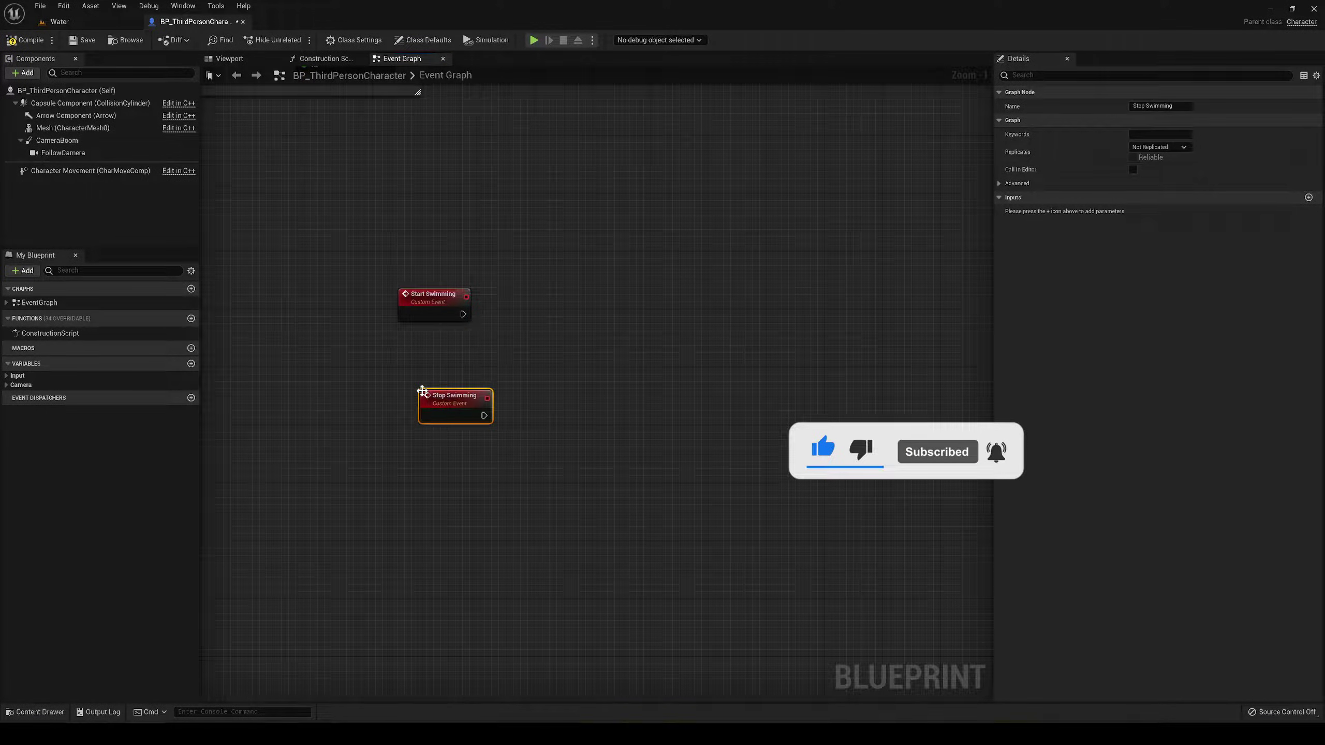
Step: Move the Stop Swimming event further below the Start Swimming event to leave room between them
drag(442, 410, 411, 468)
click(516, 341)
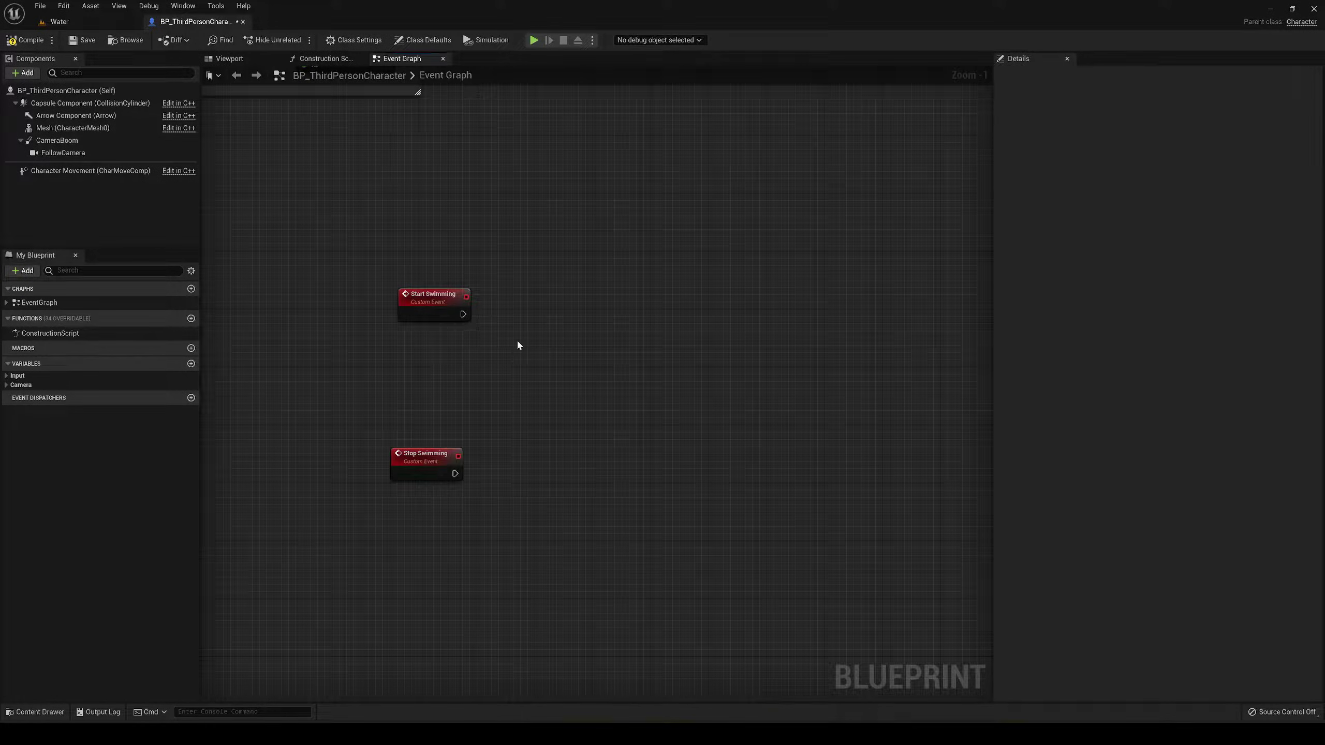
scroll(507, 328, up, 1)
right_drag(504, 322, 440, 411)
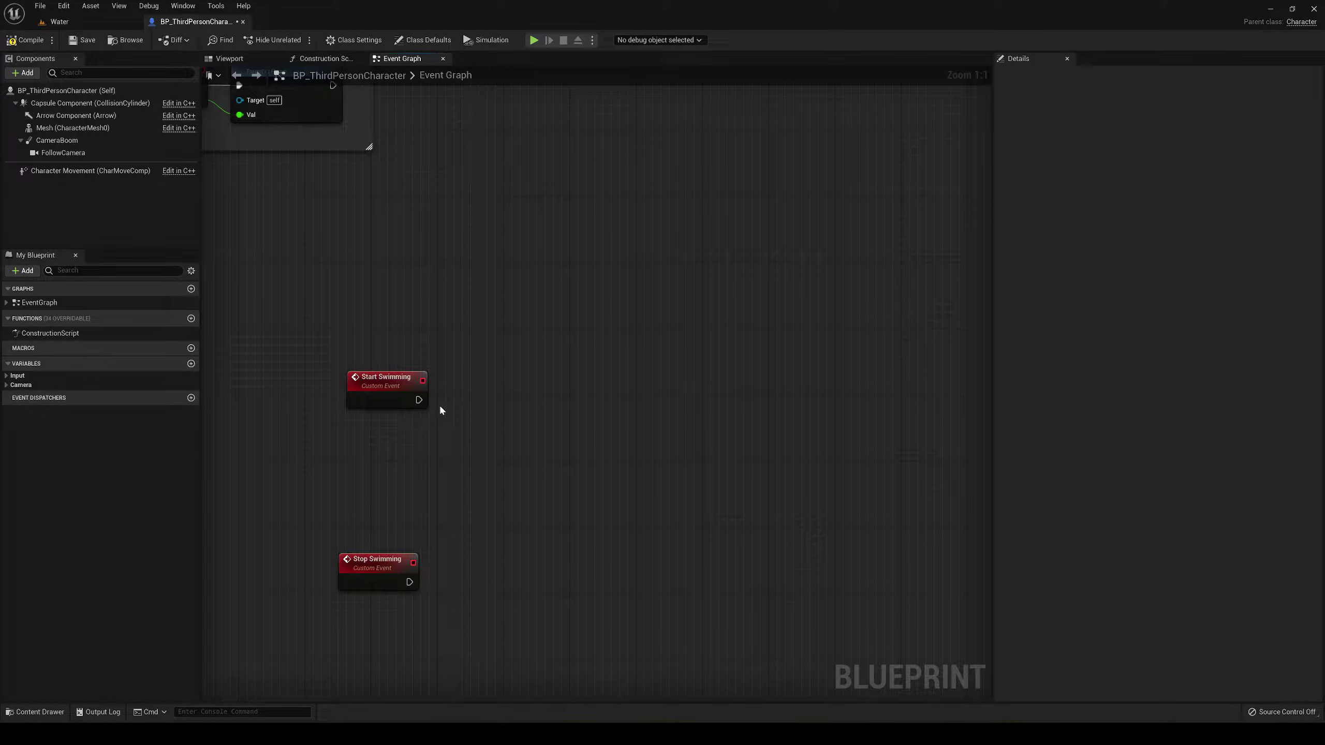
Step: Add a Character Movement reference below the Start Swimming event and feed it into a Get Physics Volume node
right_click(419, 436)
click(107, 182)
drag(105, 174, 500, 444)
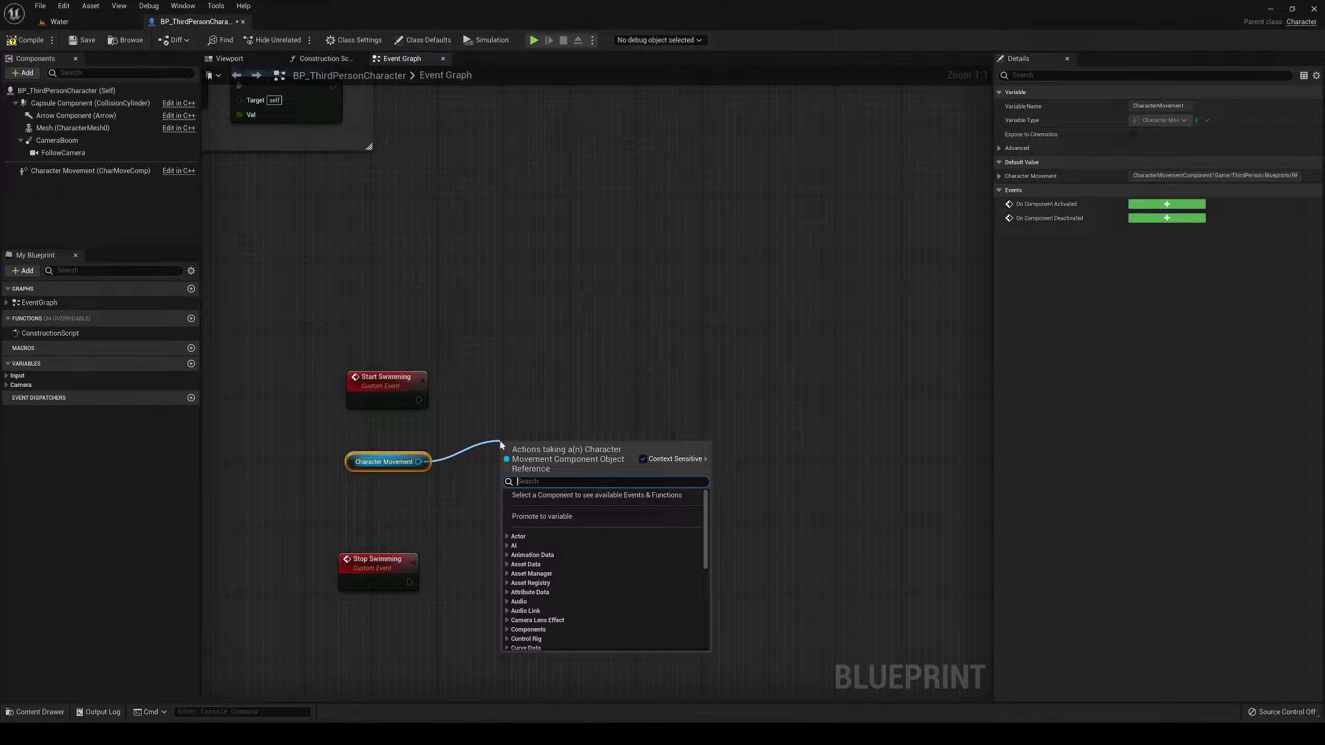
text(get phys)
key(Return)
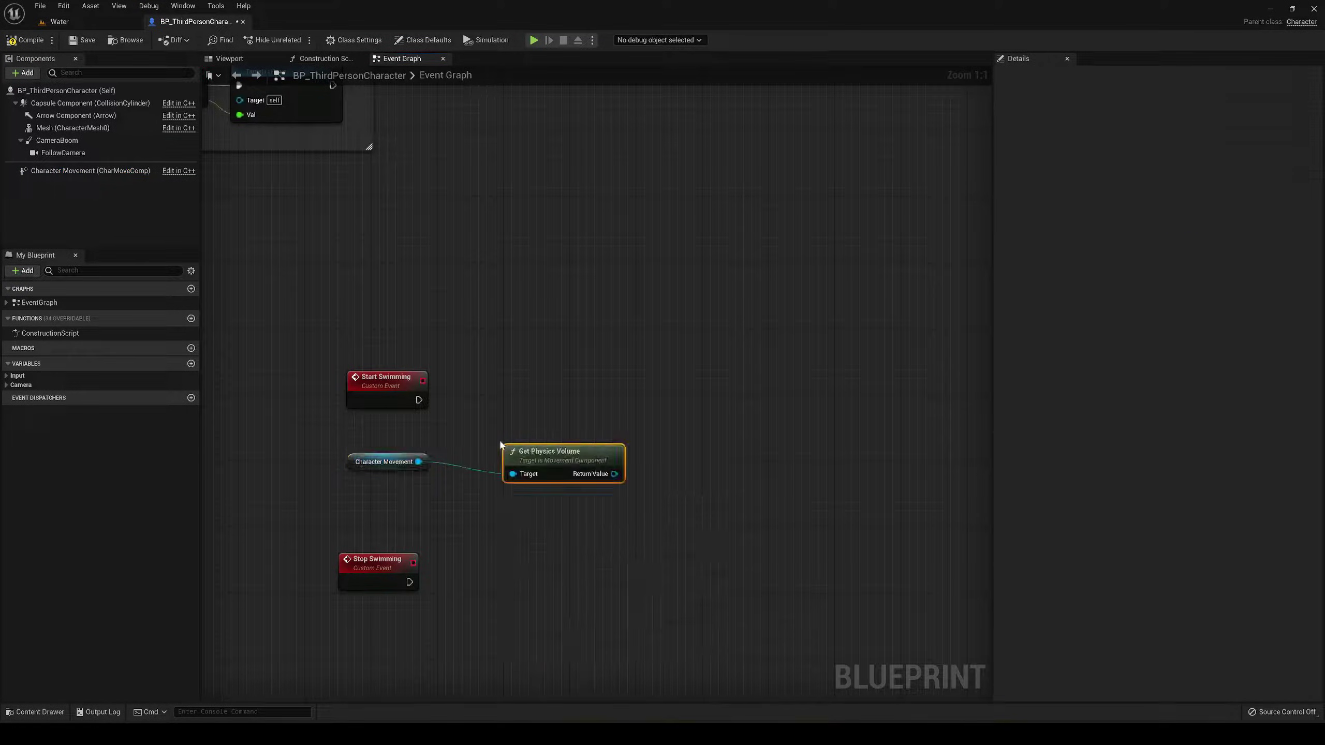
Step: Move Get Physics Volume closer to Character Movement and add a Set Water Volume node from its return value
mouse_move(597, 483)
mouse_down()
mouse_move(631, 449)
mouse_move(541, 475)
mouse_move(616, 465)
mouse_up()
text(s)
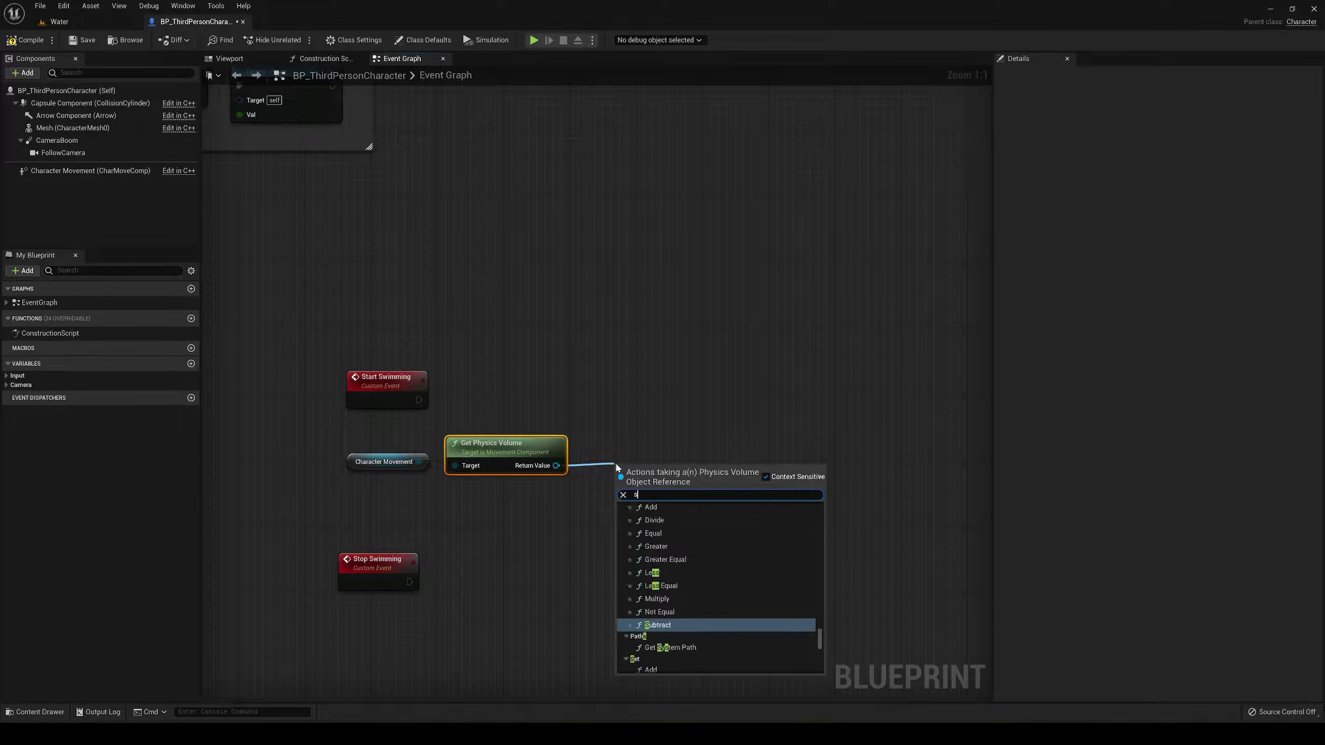
text(et water)
key(Return)
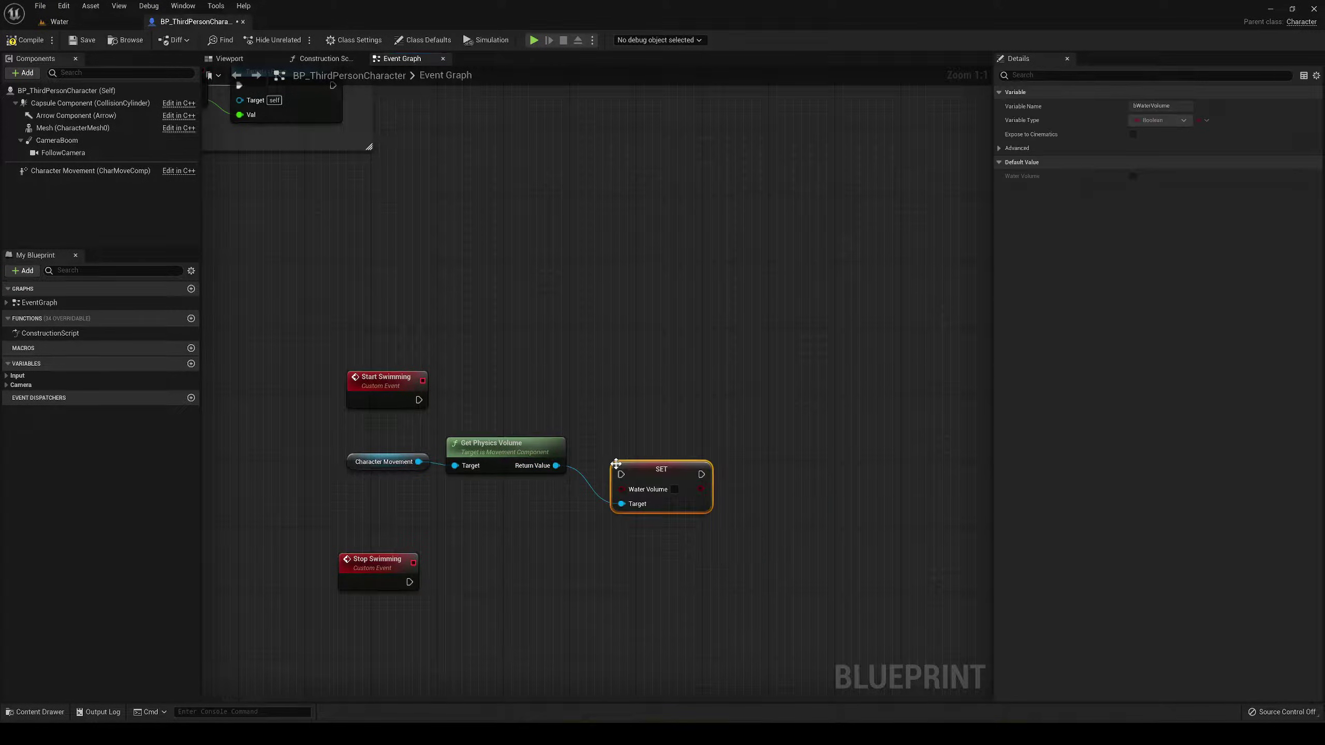
Step: Connect the Start Swimming event to the Set Water Volume node, position the node, and enable Water Volume
drag(615, 464, 558, 373)
drag(419, 399, 569, 385)
drag(597, 381, 650, 401)
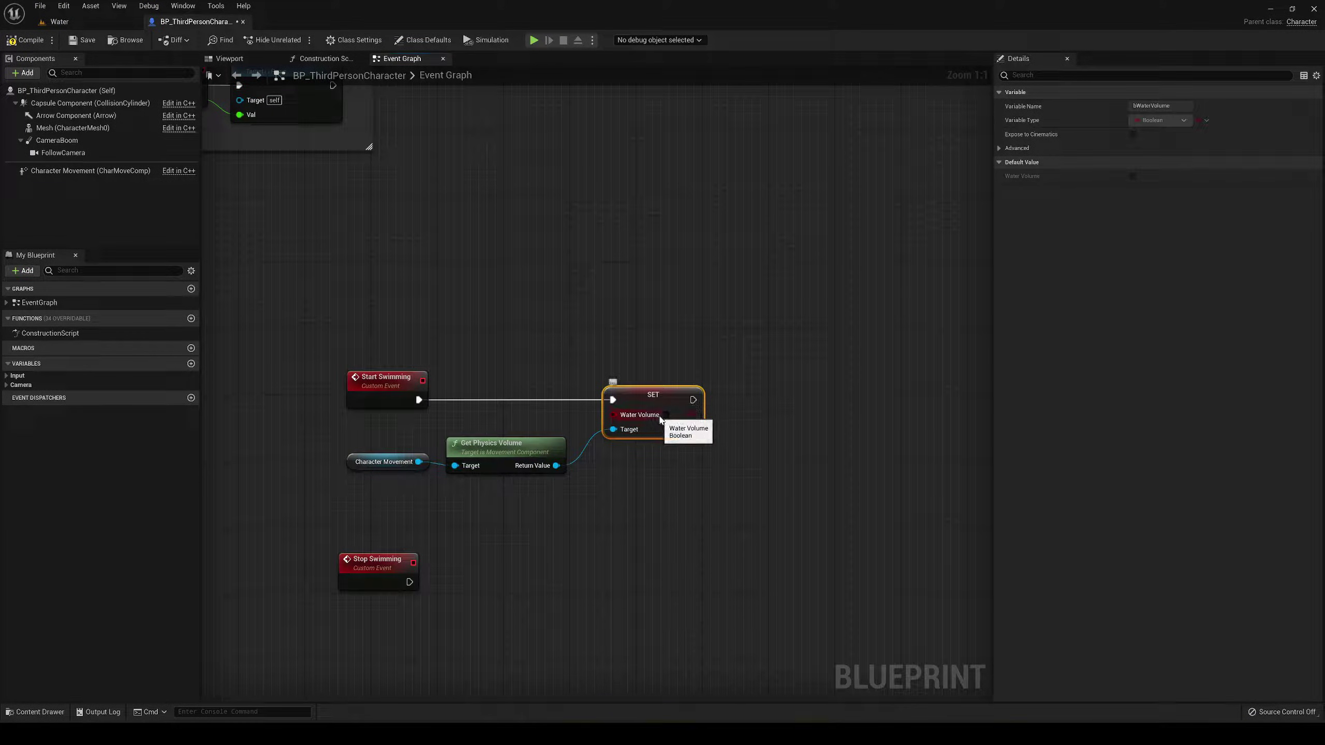
click(665, 416)
Step: Create a Boolean variable named "isSwimming?" in the blueprint
right_drag(805, 445, 657, 437)
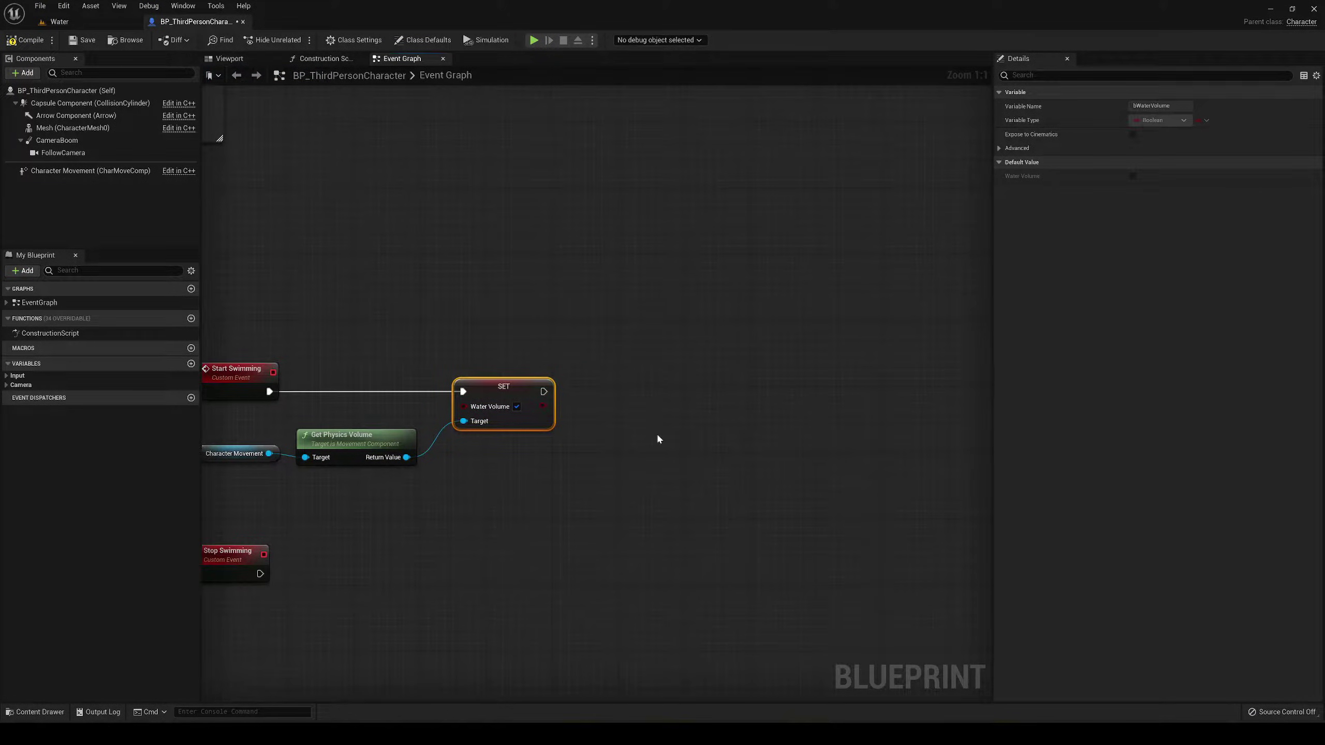
click(191, 364)
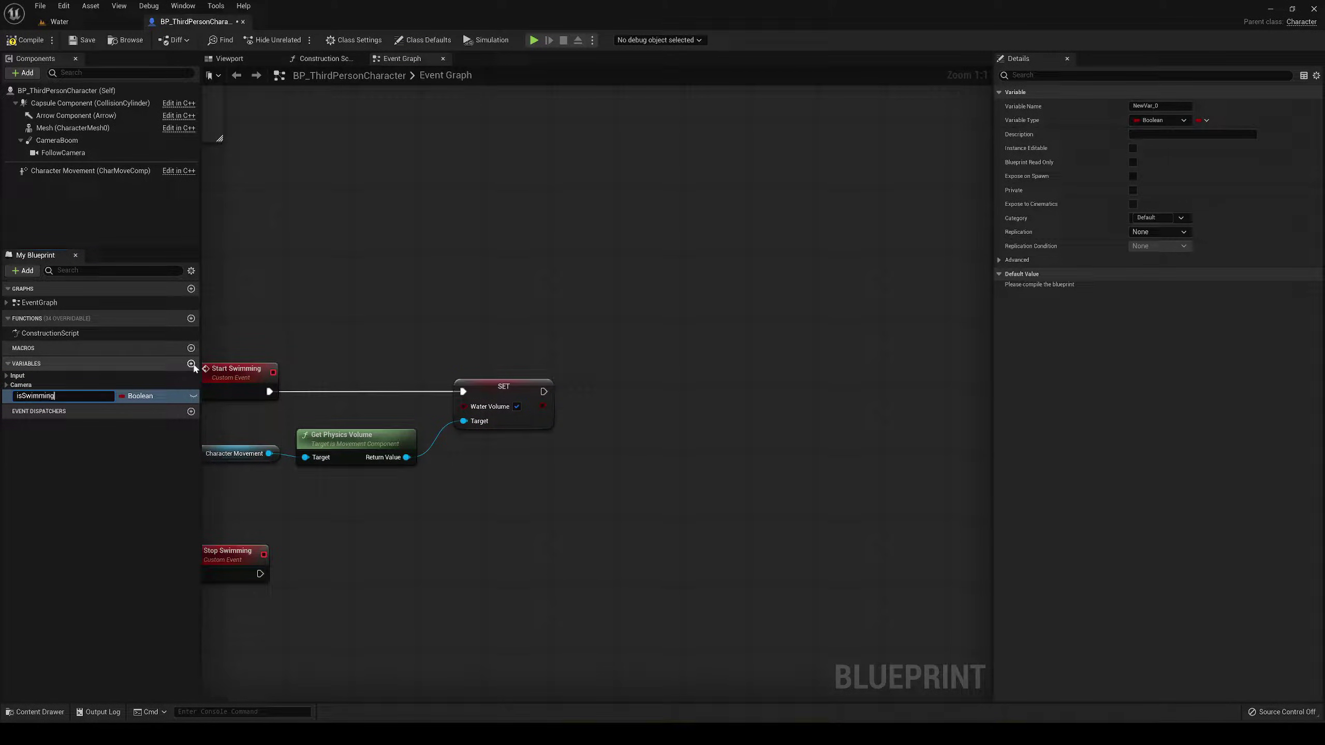
key(Return)
click(137, 395)
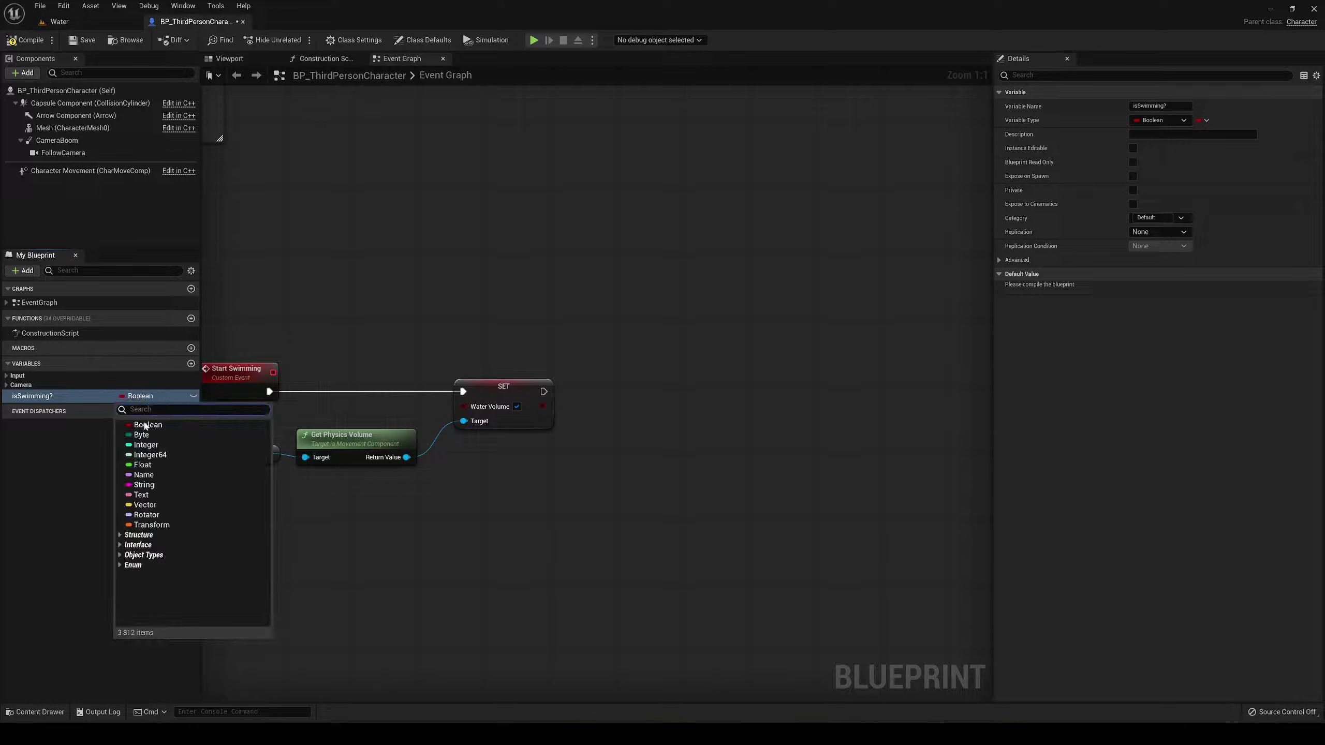
click(125, 425)
Step: Add a Set isSwimming? node after the Start Swimming chain's Set Water Volume node and enable its value
drag(78, 395, 621, 398)
click(620, 428)
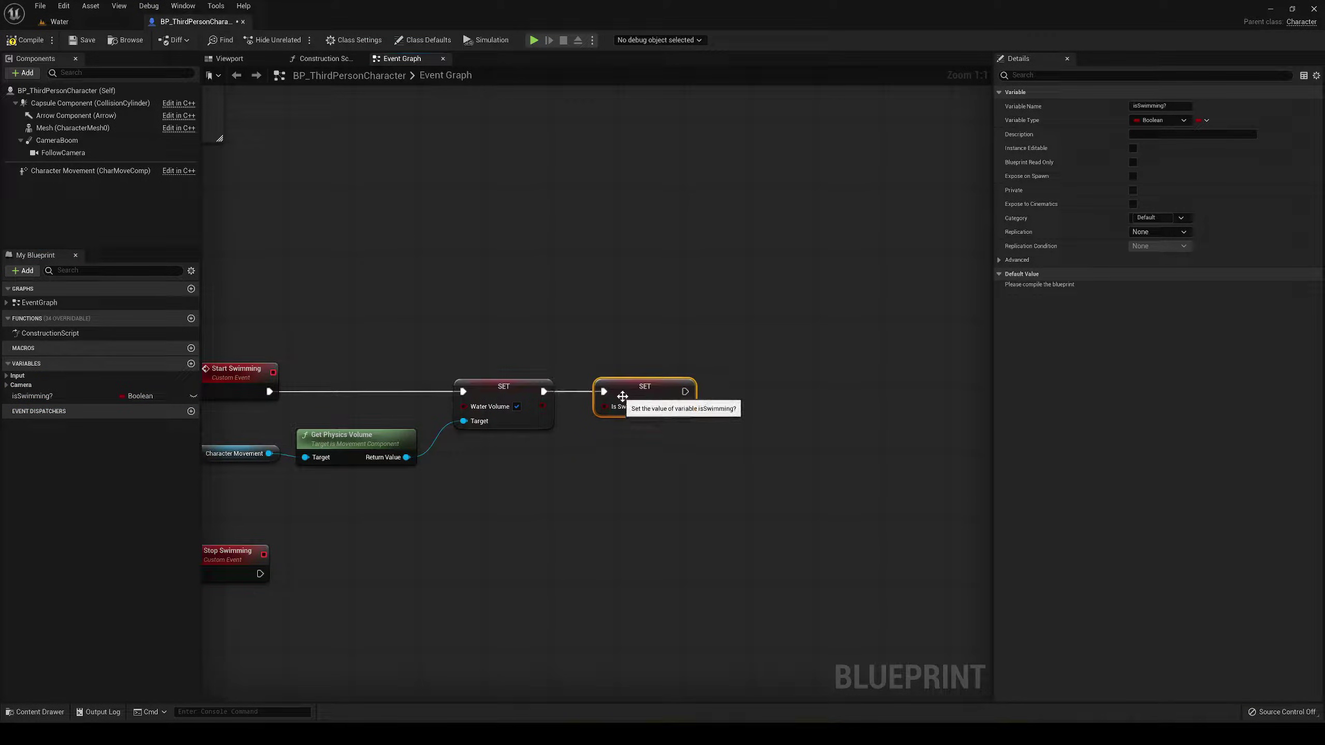
click(658, 407)
click(656, 465)
Step: Duplicate the Start Swimming chain's four nodes beside the Stop Swimming event and connect that event to the copied Set Water Volume node
right_drag(655, 464, 632, 440)
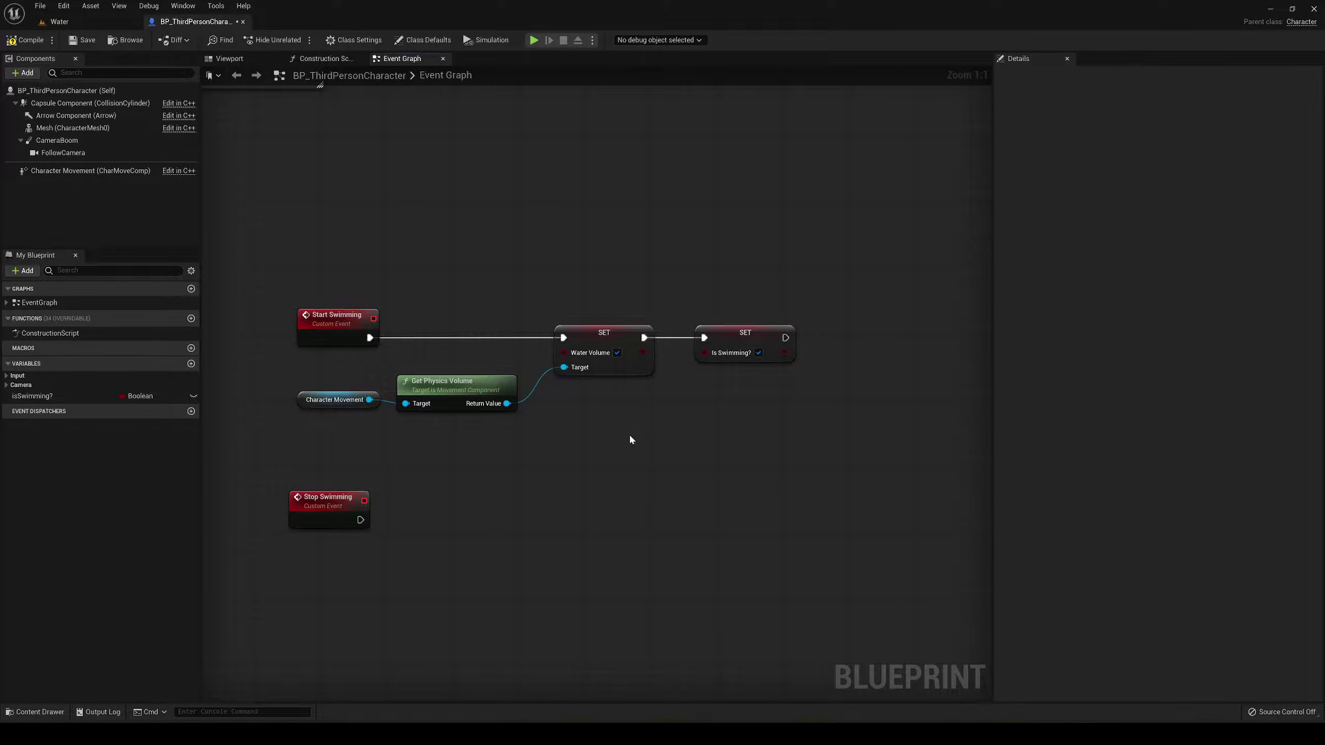
right_drag(630, 437, 602, 418)
drag(382, 281, 796, 442)
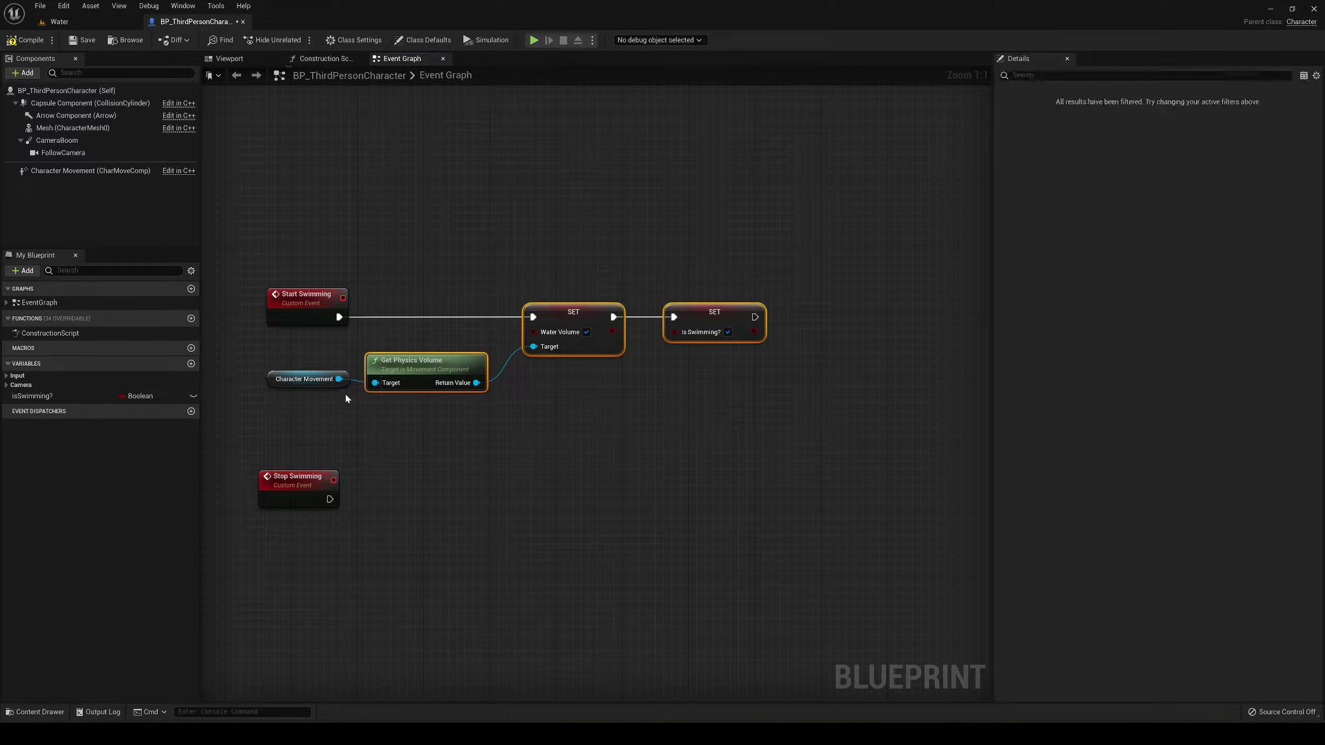
ctrl+click(308, 379)
key(ctrl+c)
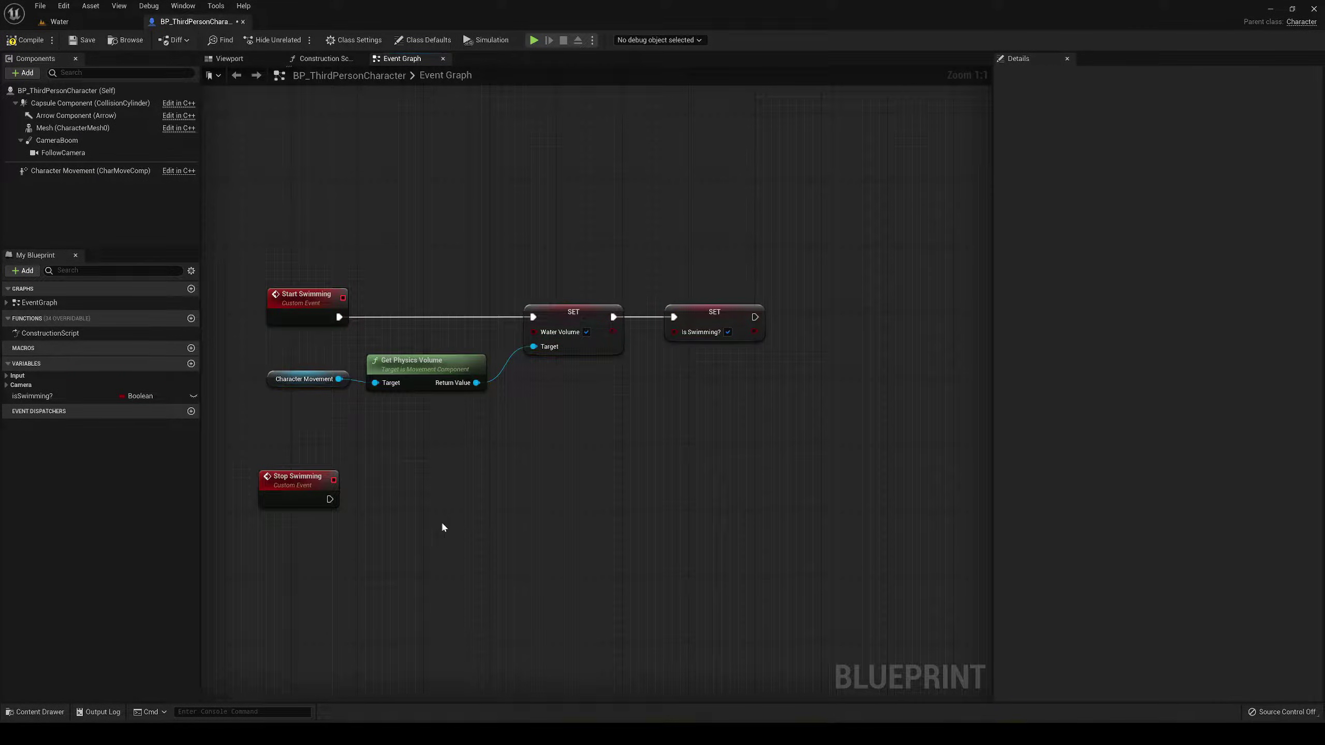
key(ctrl+v)
drag(330, 499, 521, 499)
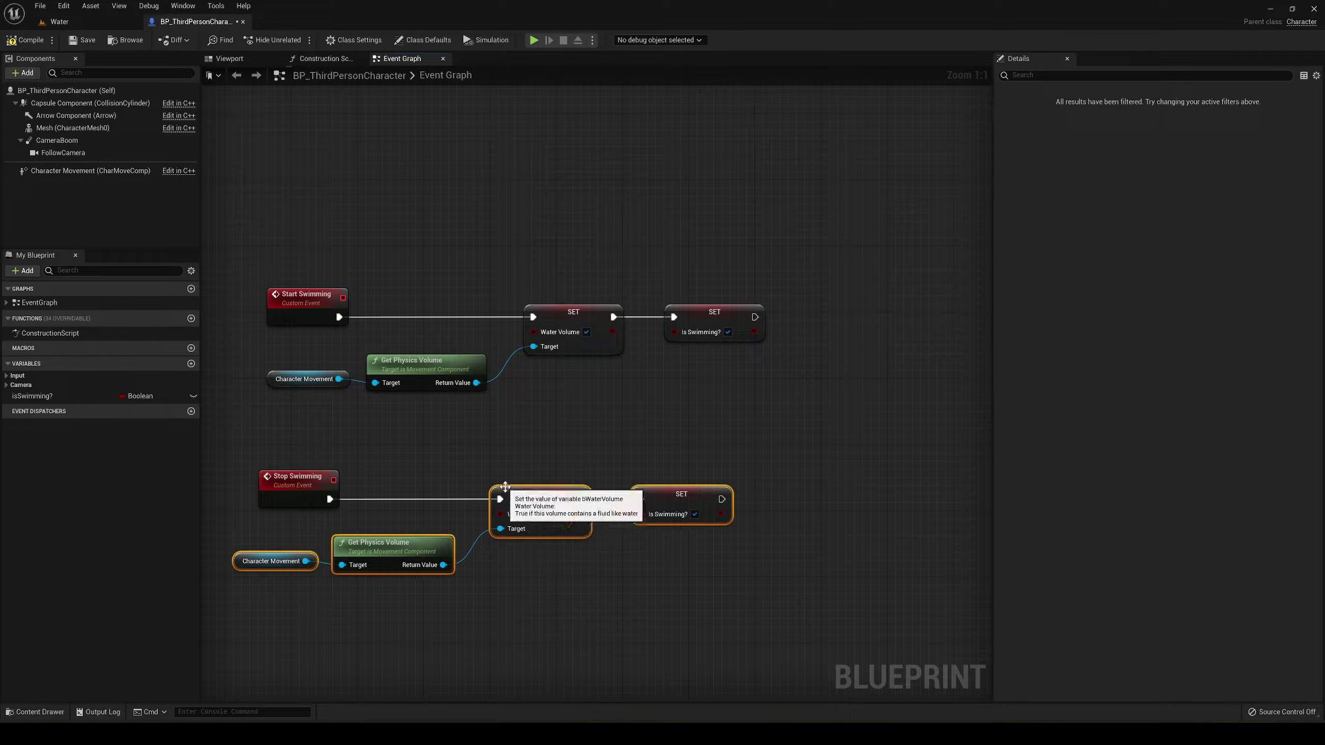
Step: Disable Water Volume and Is Swimming? on the two Set nodes in the Stop Swimming chain
click(456, 455)
right_drag(455, 457, 490, 395)
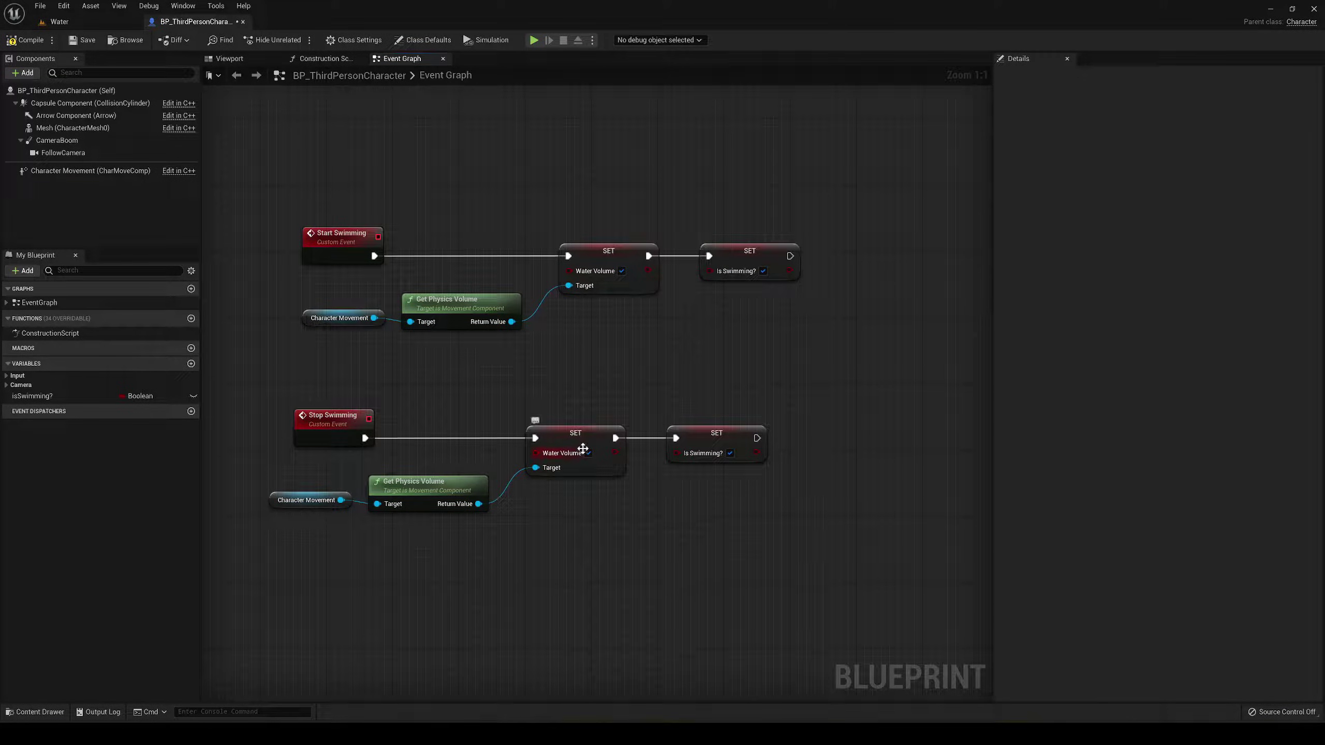
click(588, 453)
click(730, 453)
Step: Enclose both swimming event chains in a comment box titled "Swimming" and enlarge the box in width and height
right_drag(572, 521, 677, 499)
right_drag(440, 364, 434, 388)
scroll(378, 368, down, 3)
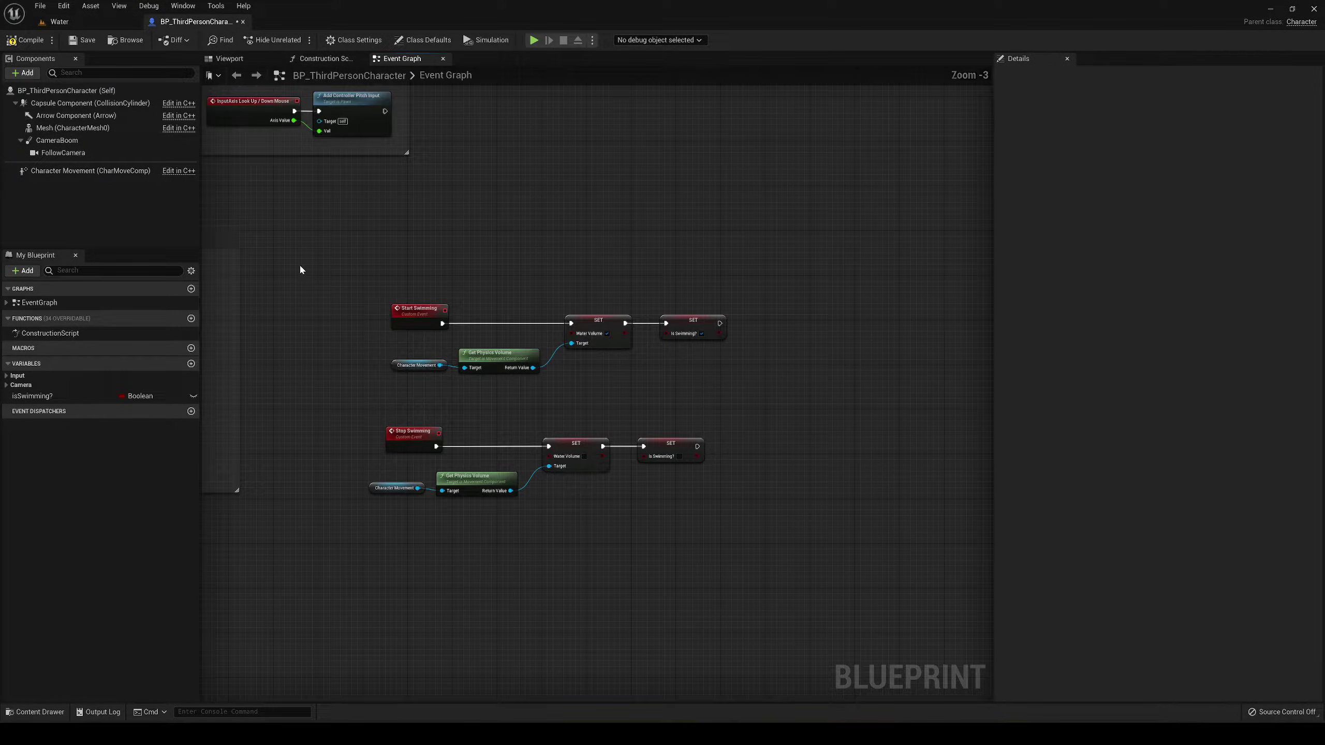
drag(300, 270, 782, 568)
key(c)
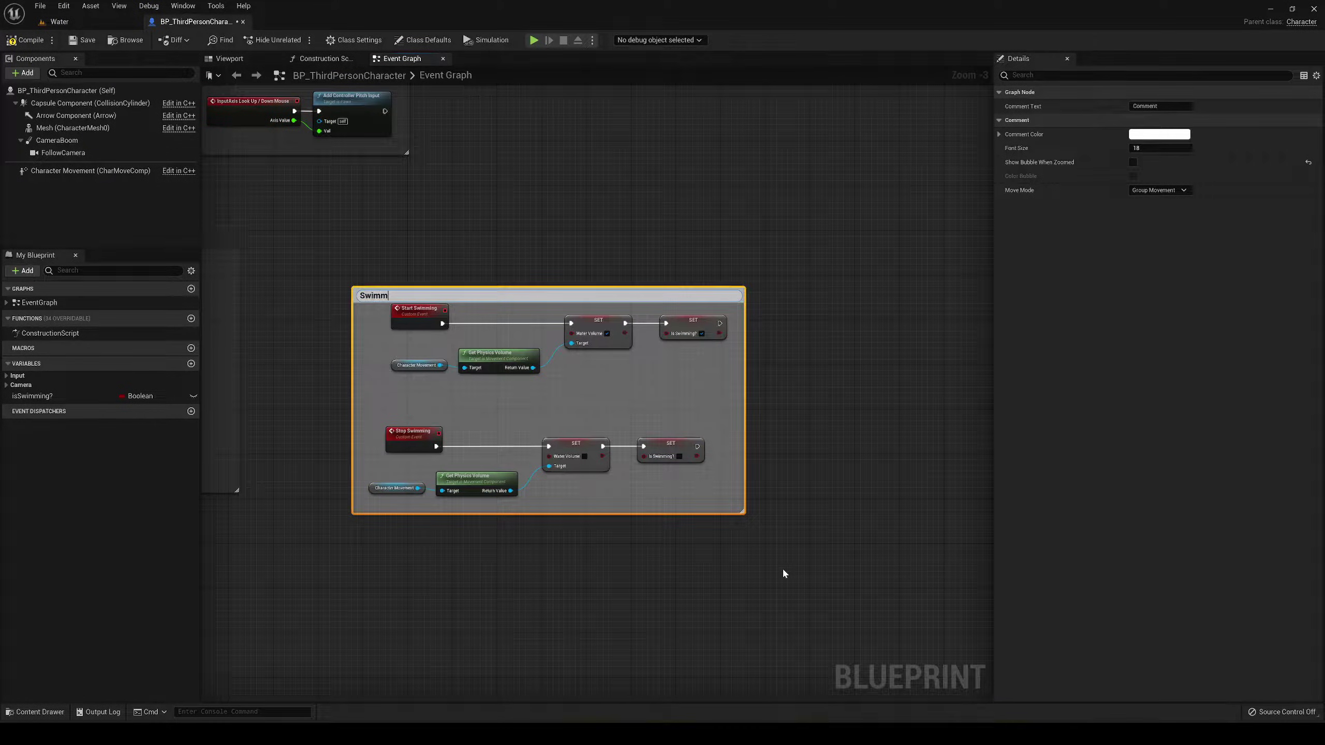
text(Swimming)
key(Return)
click(765, 378)
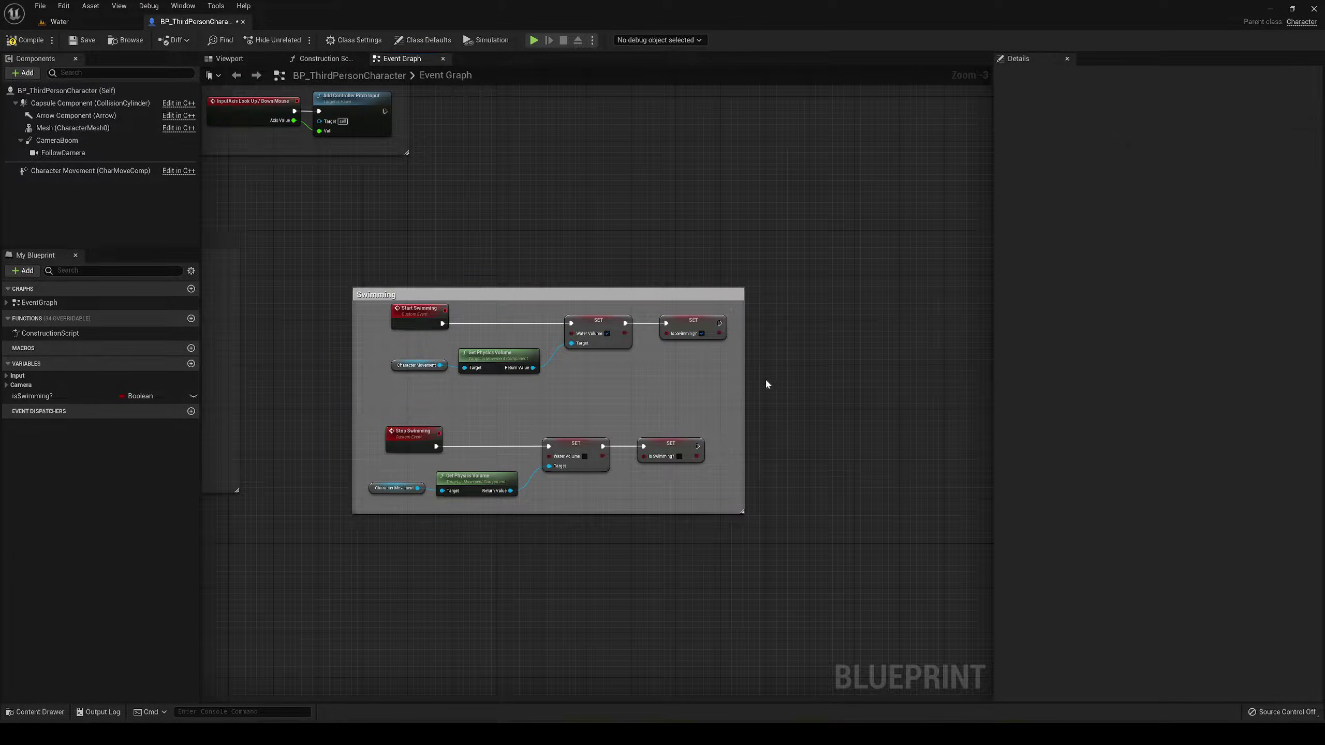
drag(744, 376, 785, 373)
drag(760, 288, 758, 267)
Step: Enclose the Start Swimming chain in its own comment box titled "Start"
drag(395, 293, 756, 412)
text(c)
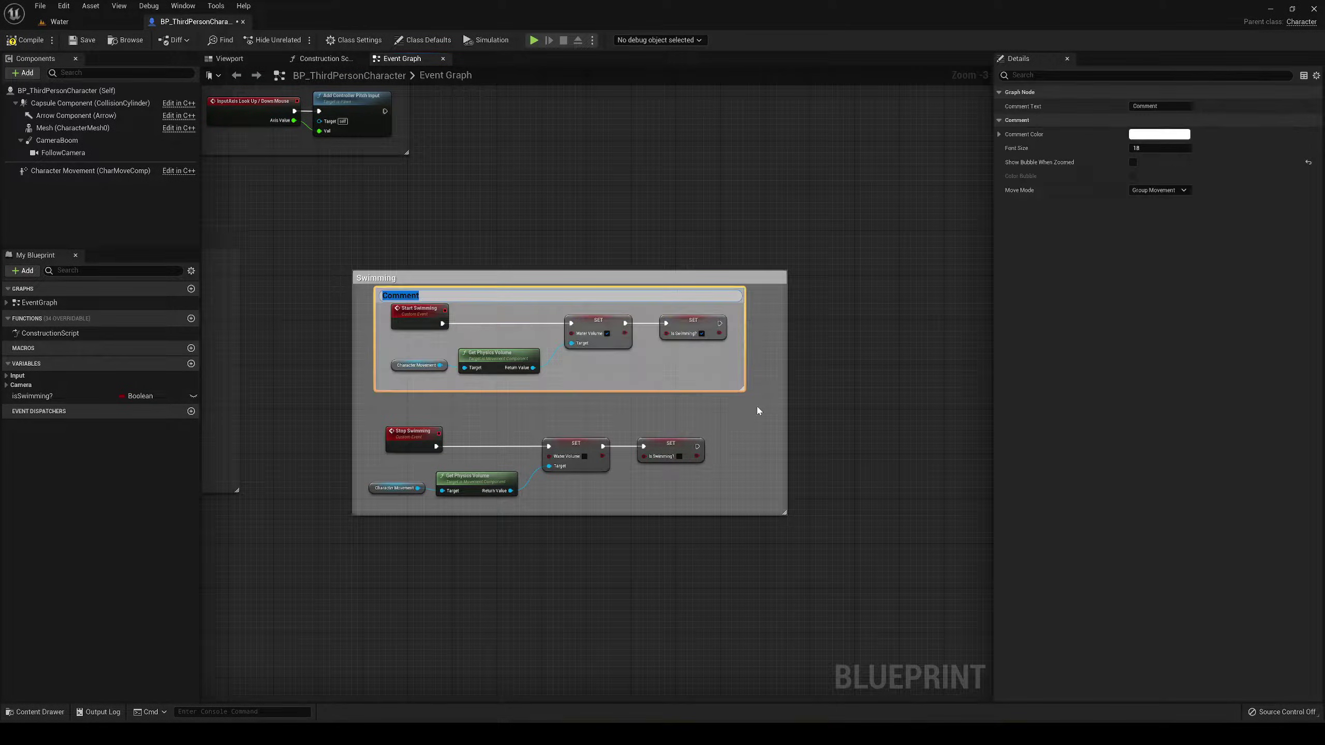
text(Start)
key(Return)
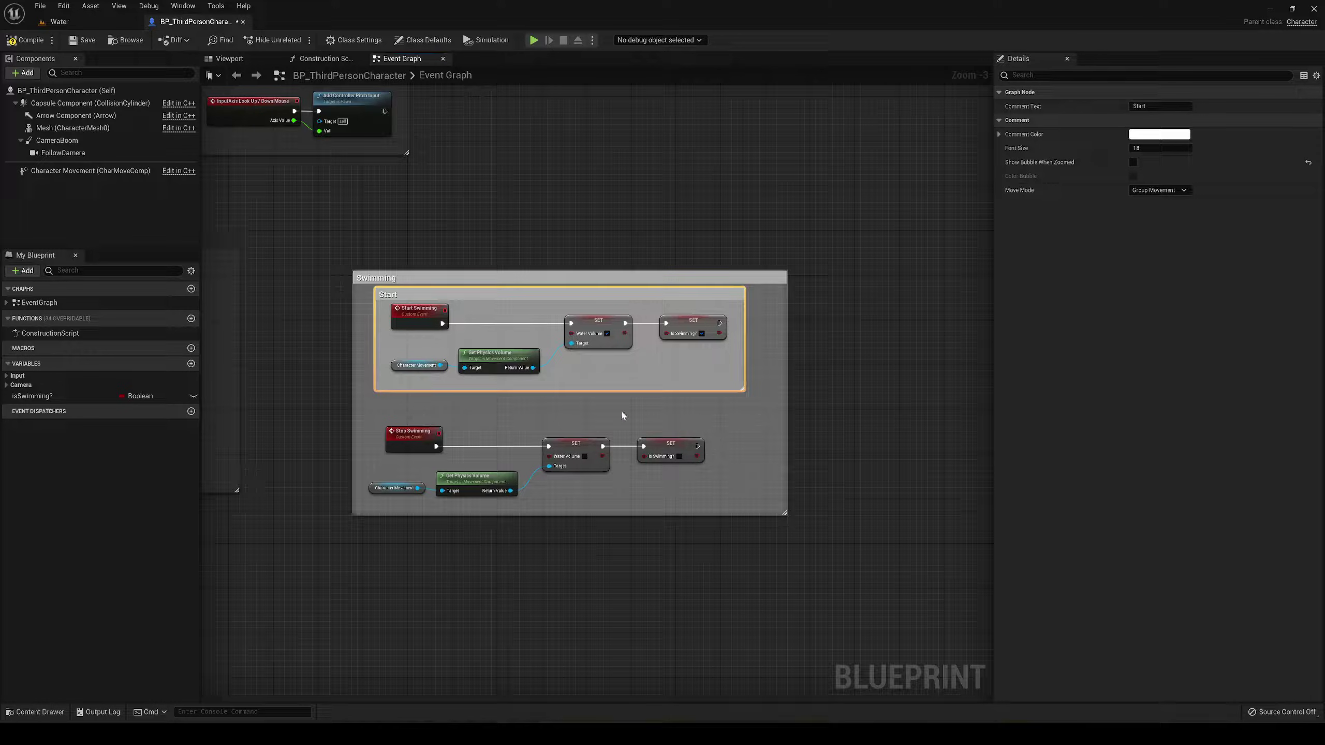
Step: Widen the Swimming comment box slightly and enclose the Stop Swimming chain in a comment box titled "Stop"
drag(357, 419, 719, 509)
click(360, 414)
text(c)
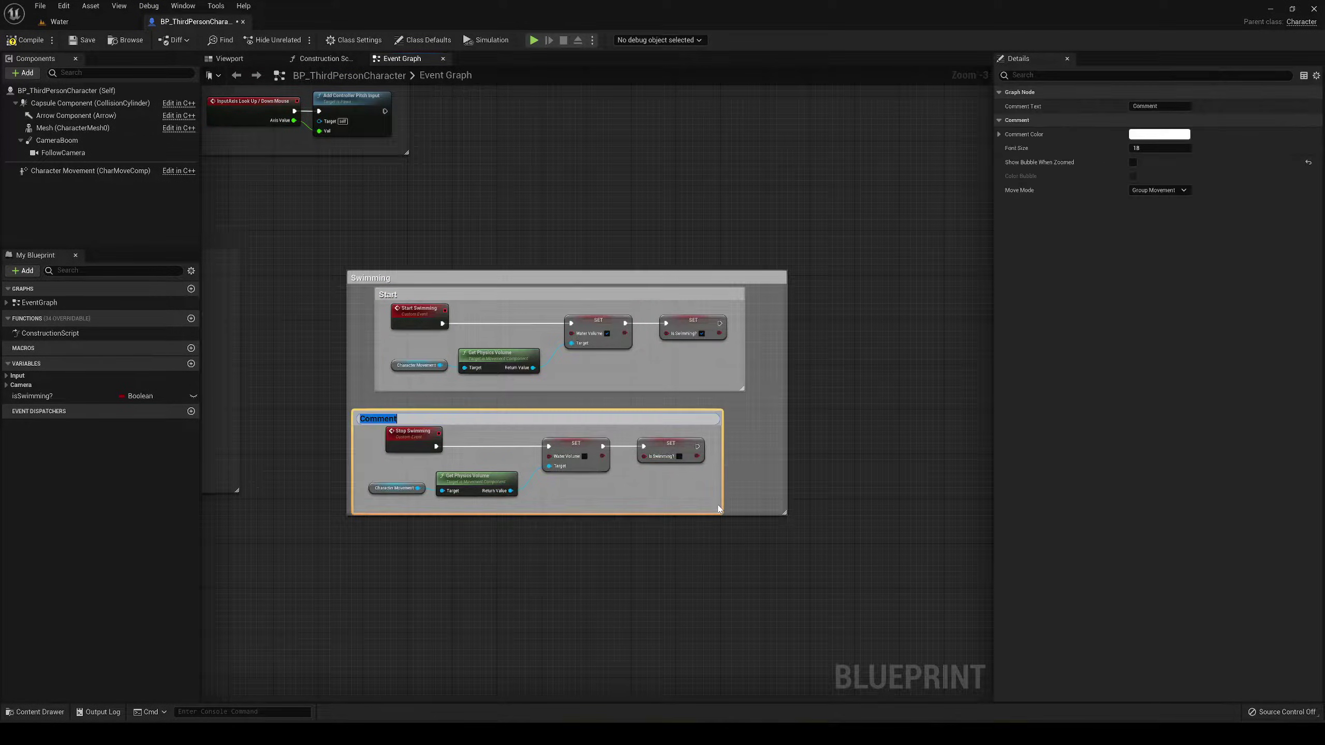
text(Stop)
key(Return)
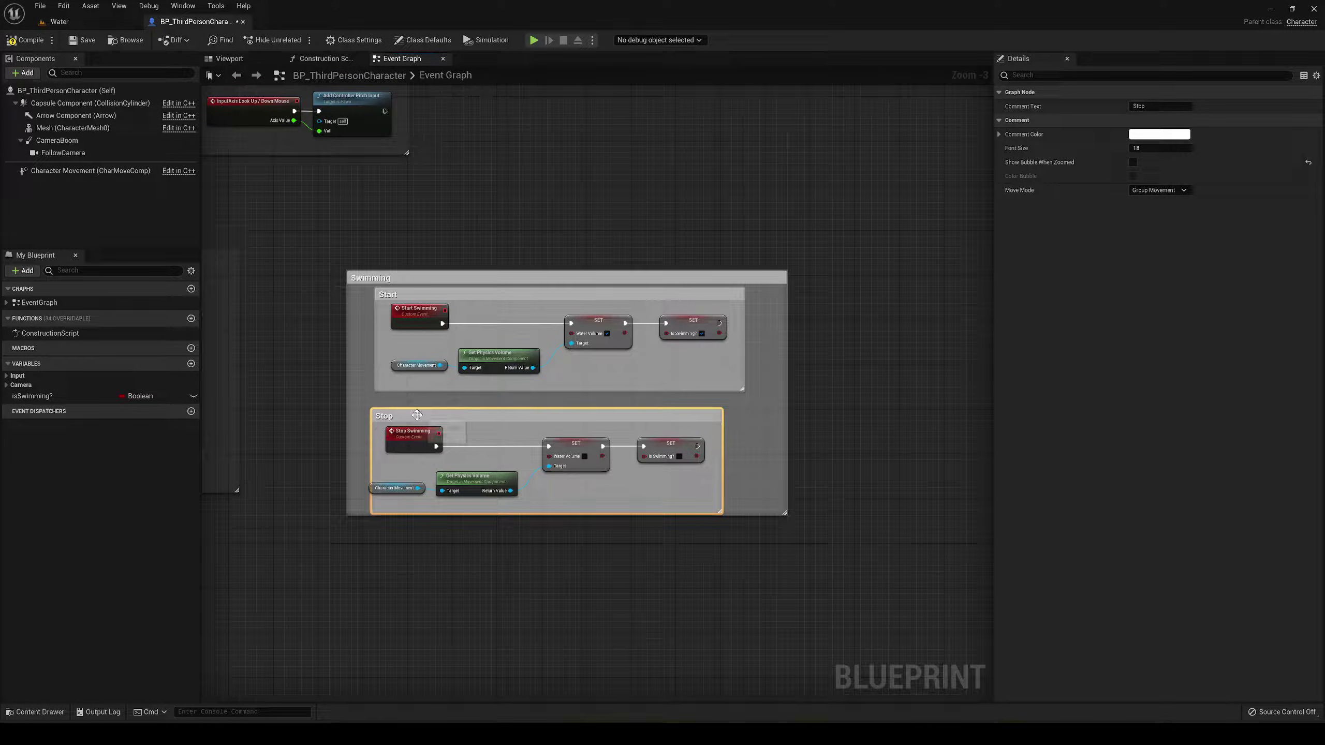
Step: Align the Stop comment box under the Start box and move its Character Movement node fully inside the box
drag(415, 416, 418, 411)
drag(388, 491, 399, 491)
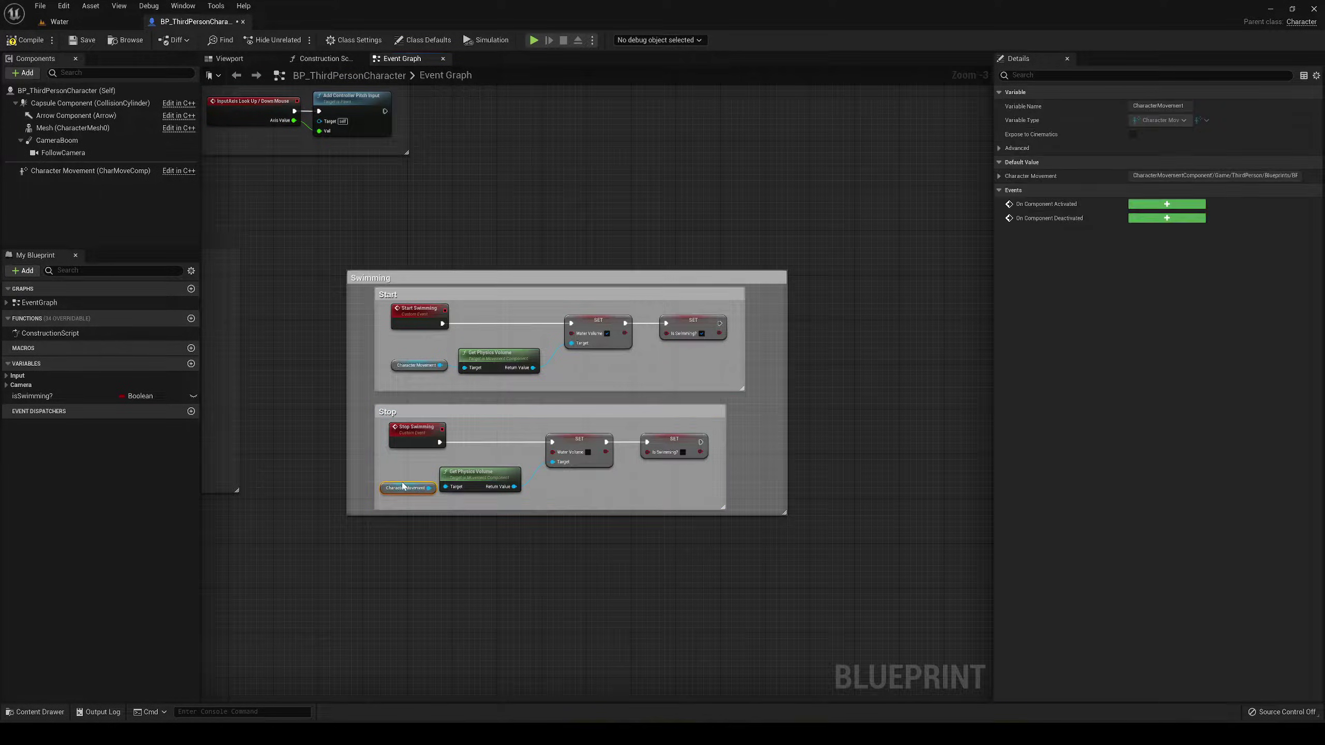
click(334, 444)
Step: Compile and save the character blueprint
click(46, 40)
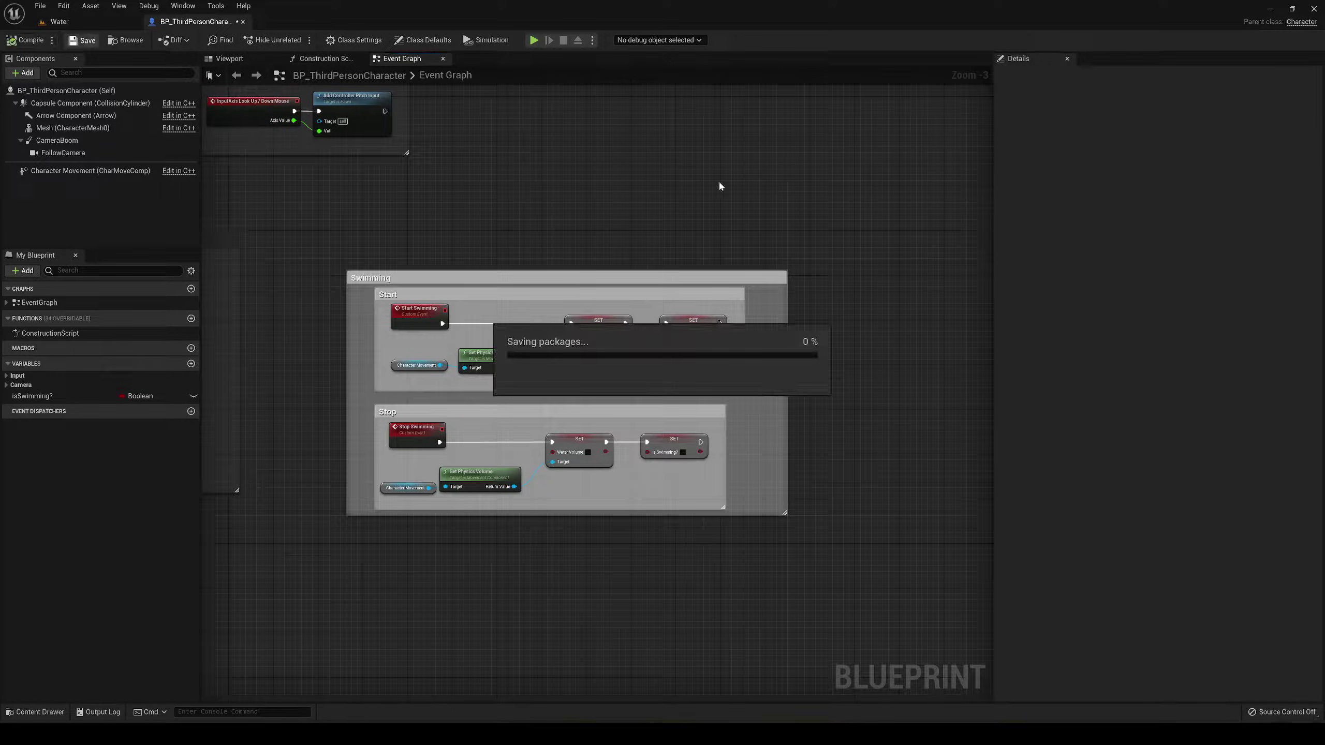
mouse_move(677, 207)
right_down()
mouse_move(724, 209)
mouse_move(681, 222)
right_up()
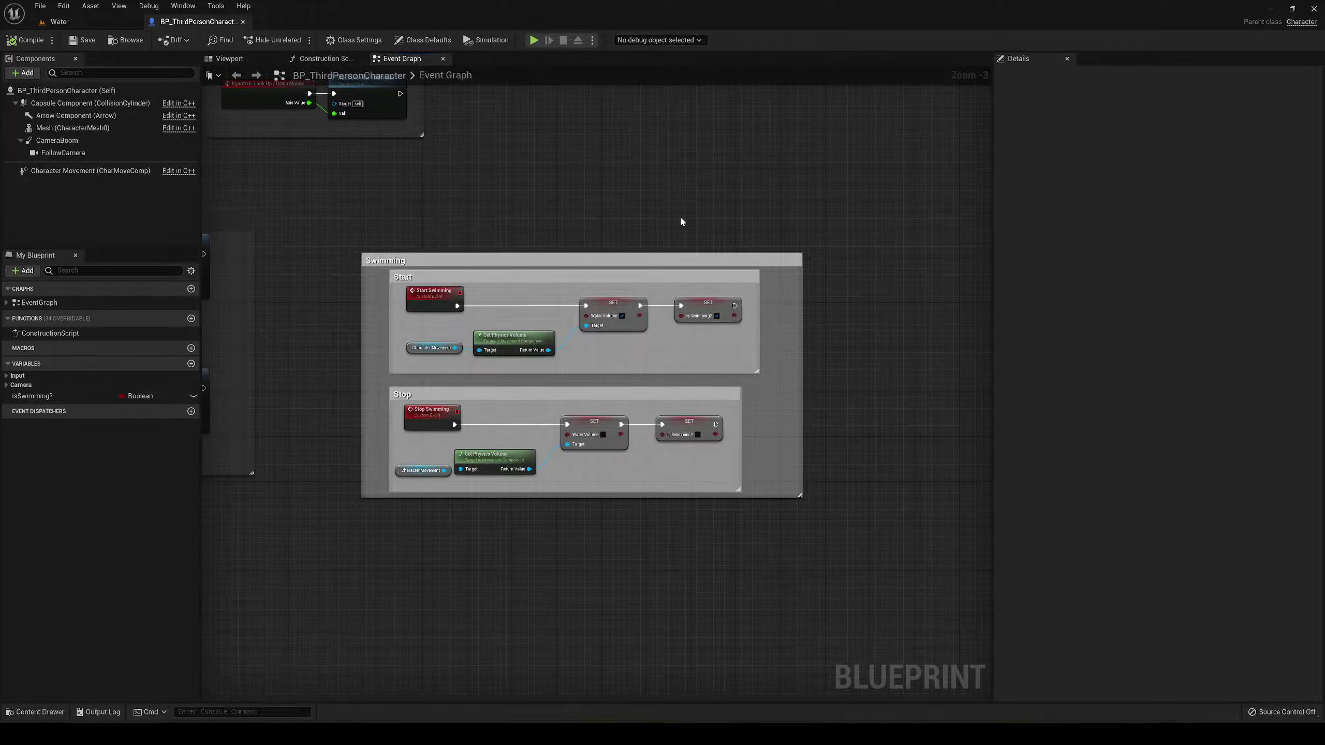